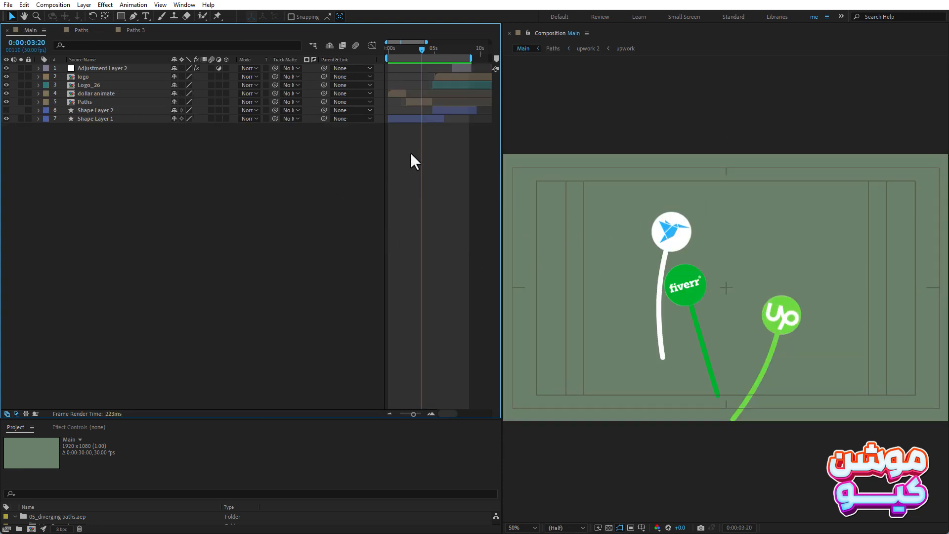
Examine how the logos and their trails move along the curves in the Main and Paths compositions.
drag(422, 49, 421, 46)
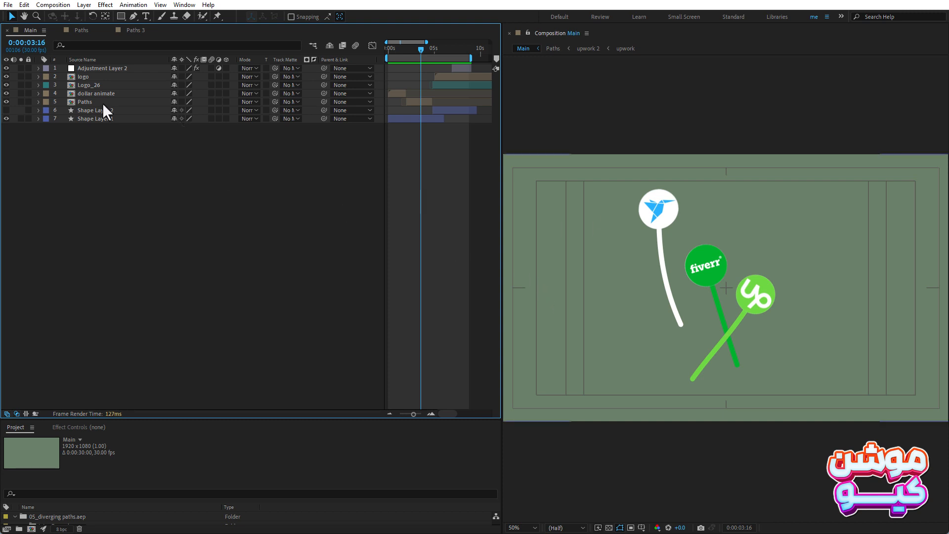
click(75, 29)
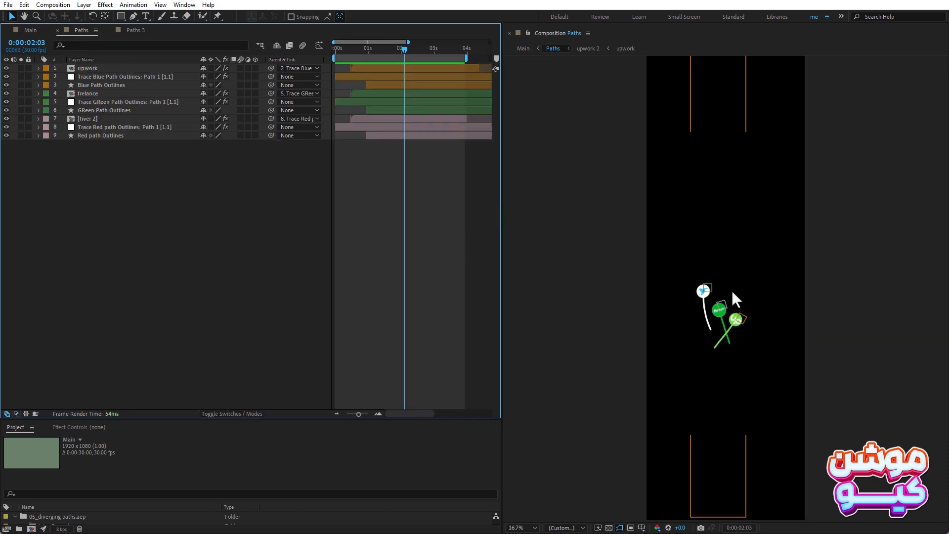
scroll(755, 307, up, 5)
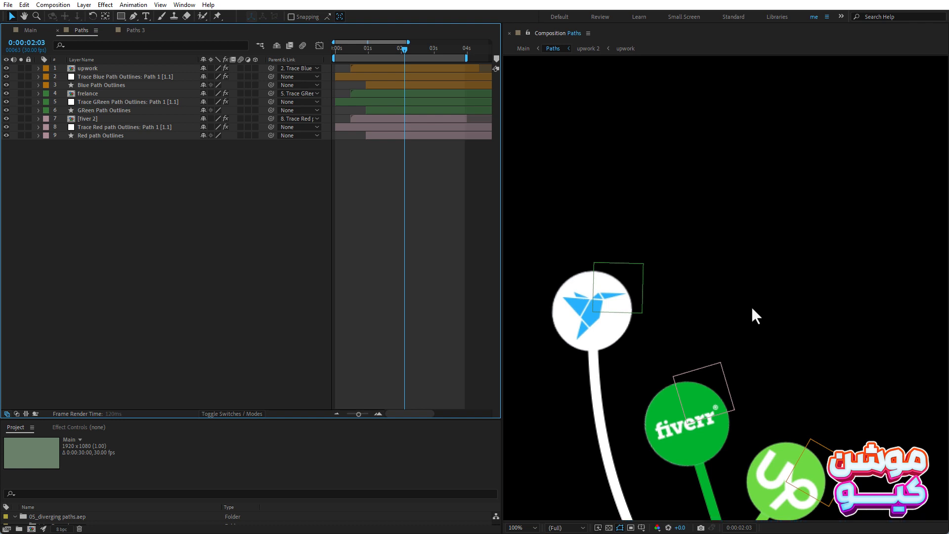
scroll(752, 307, down, 2)
drag(405, 49, 419, 49)
key(h)
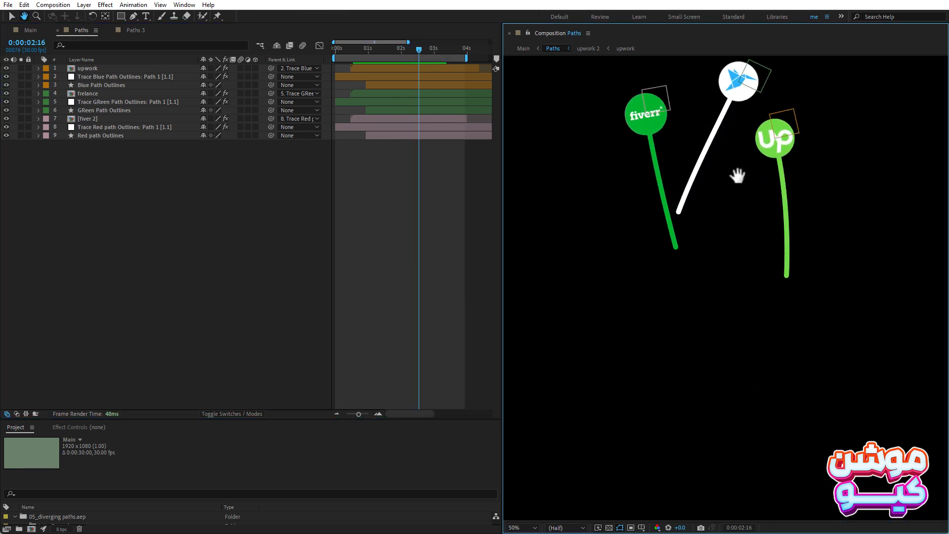
drag(737, 173, 745, 356)
key(v)
mouse_move(420, 48)
mouse_down()
mouse_move(433, 53)
mouse_move(413, 49)
mouse_move(425, 50)
mouse_up()
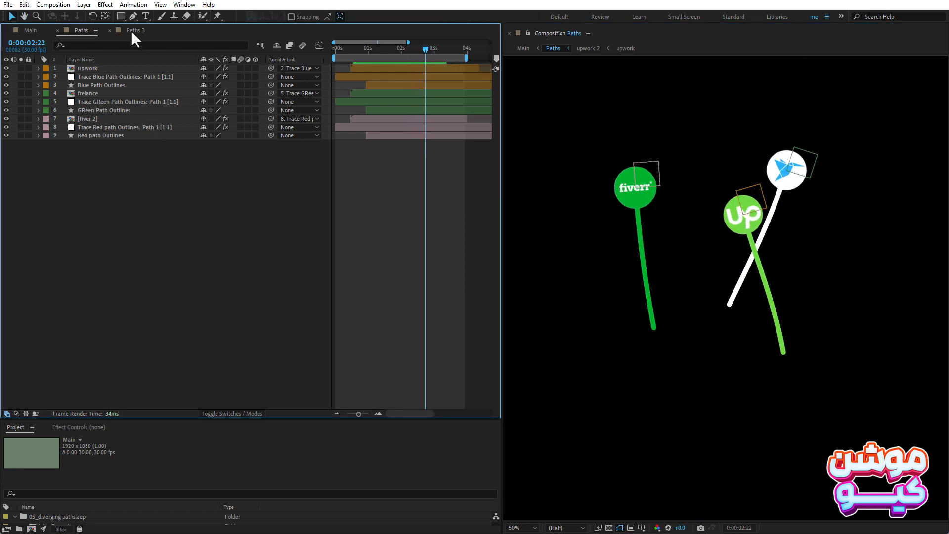
In the Paths 3 composition, select the khat layer and open the Create Nulls From Paths script.
click(132, 30)
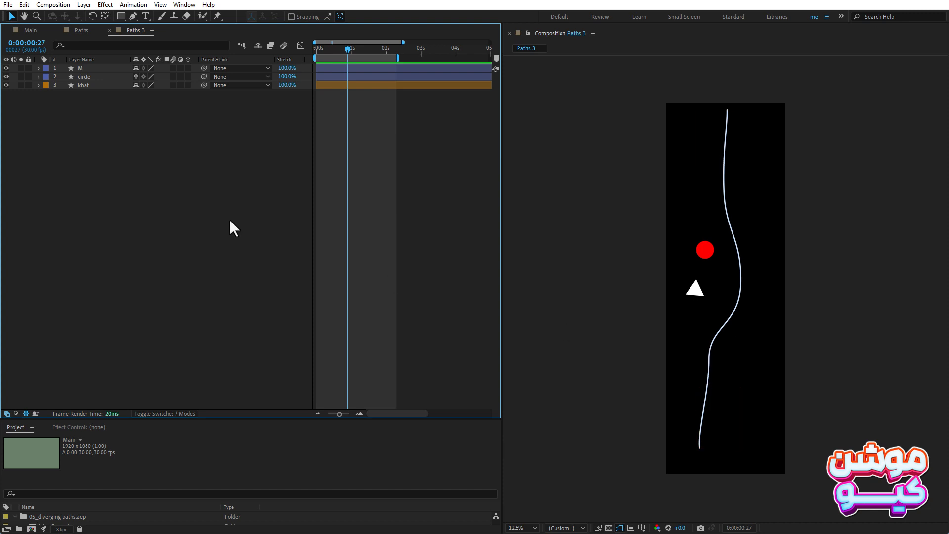
click(81, 84)
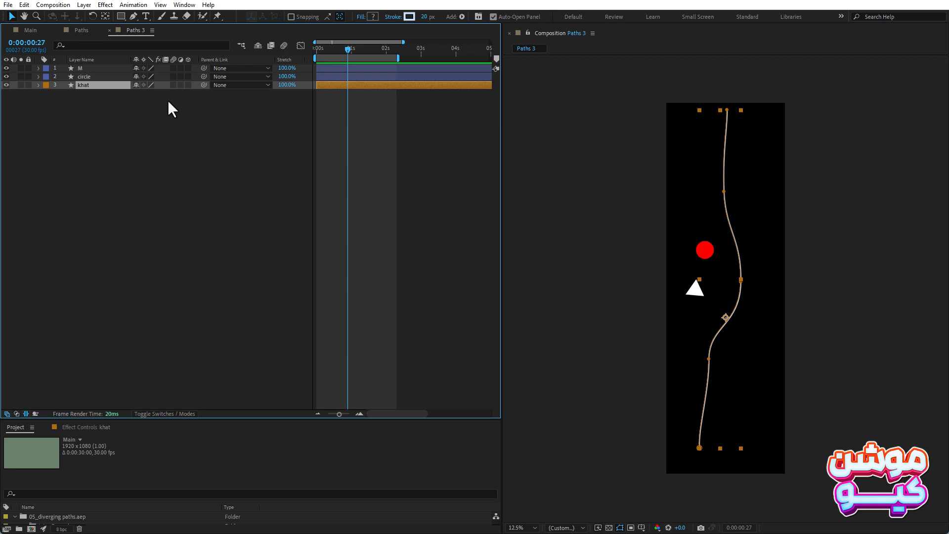
click(184, 5)
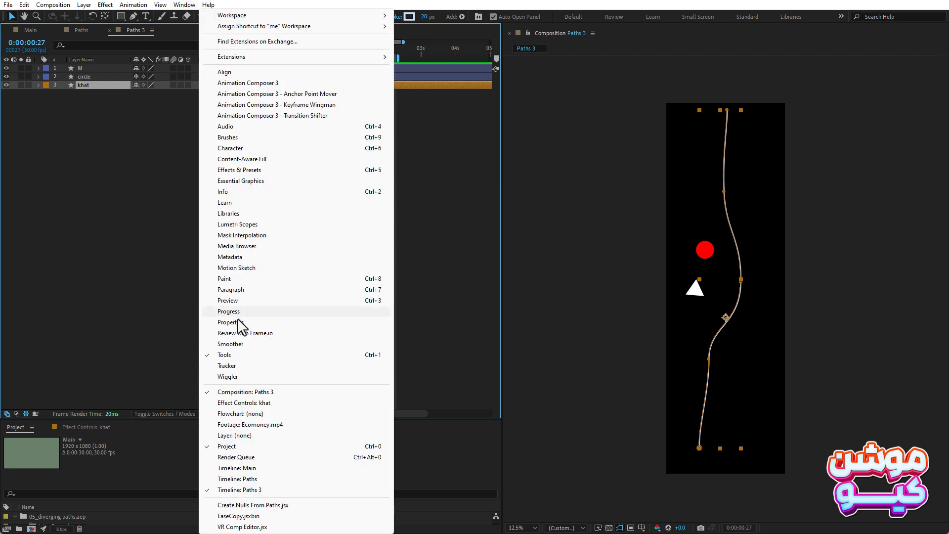
click(242, 506)
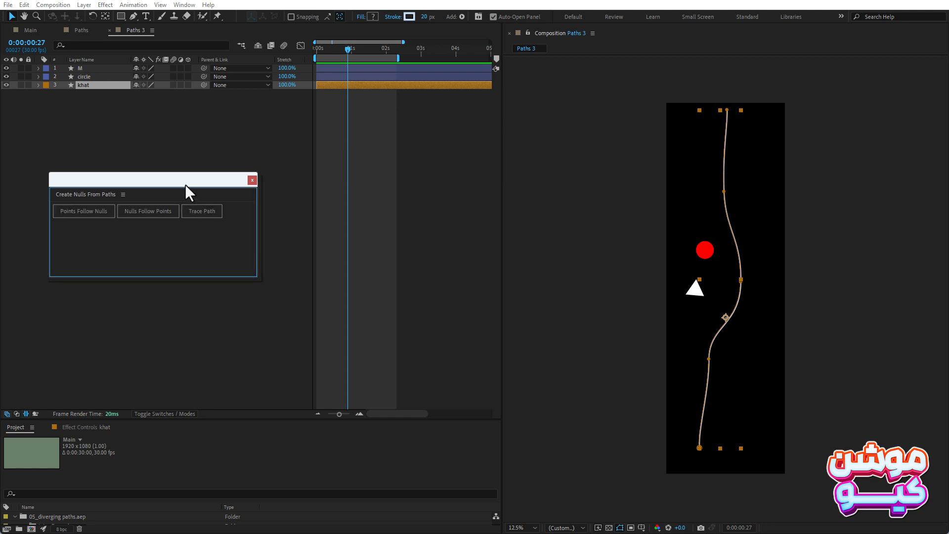
Try to run Trace Path with only the khat layer selected.
click(89, 85)
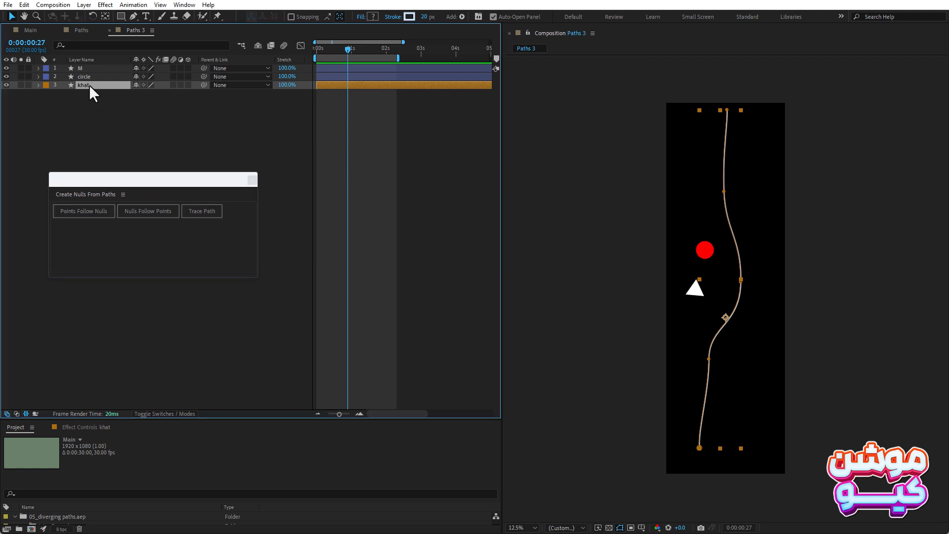
click(202, 212)
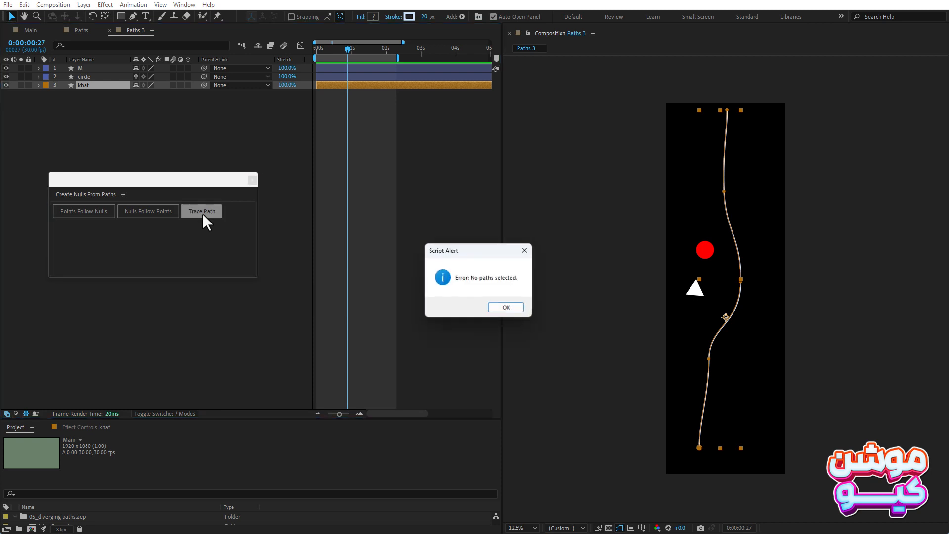
click(507, 307)
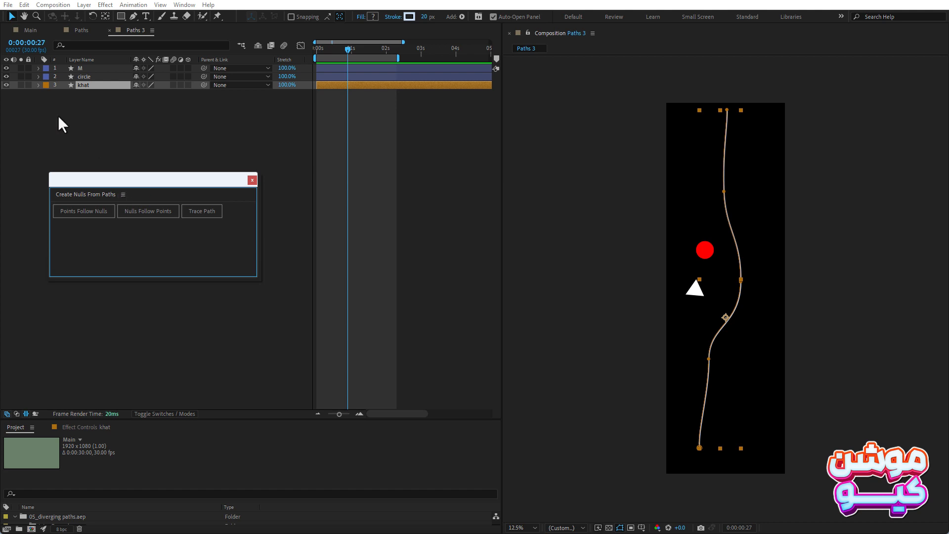
Create a Trace Path null from the Path property of Path 1 in the khat layer.
click(39, 85)
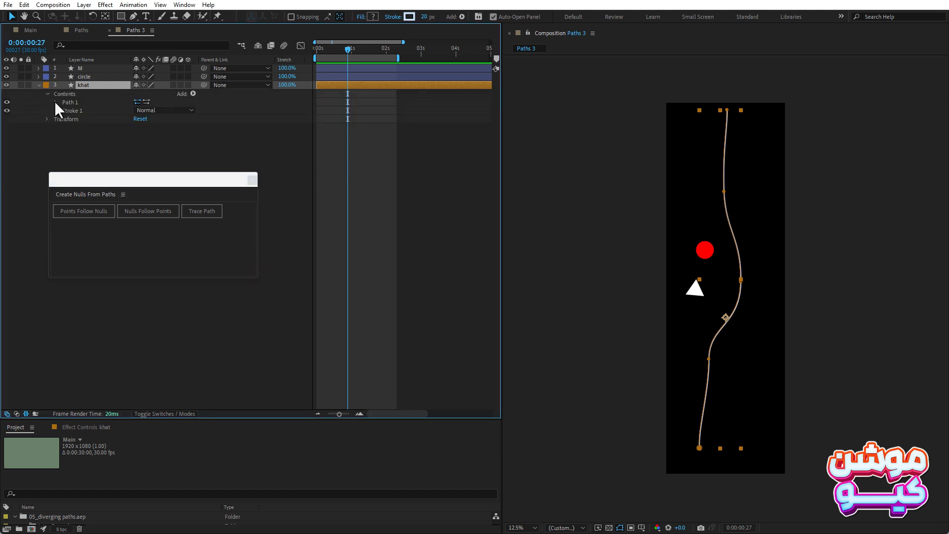
click(55, 102)
click(84, 111)
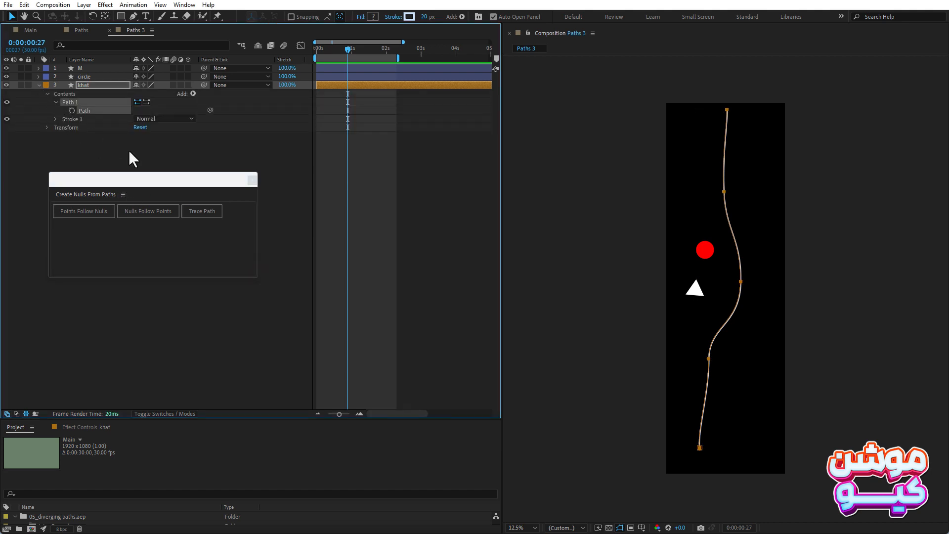
click(203, 212)
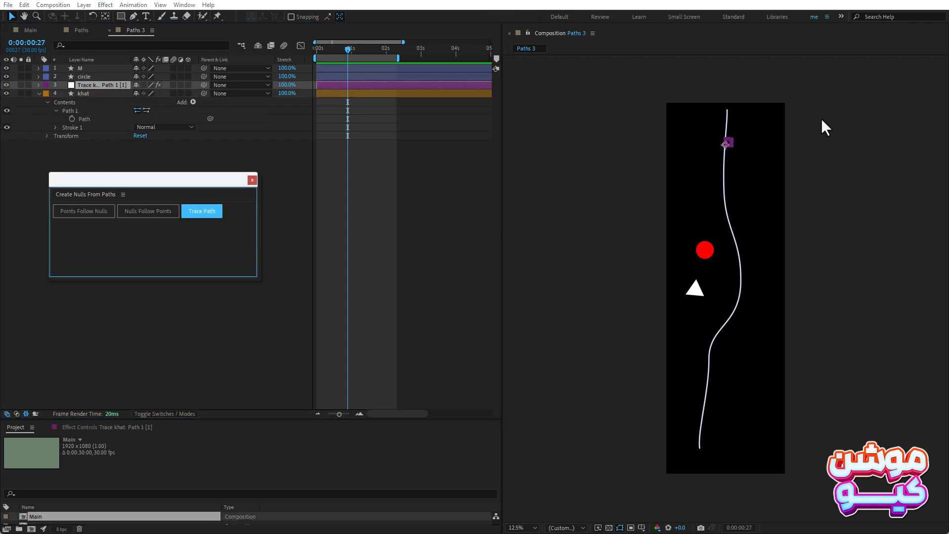
Examine how the new trace null travels along the khat curve at different times.
scroll(821, 118, up, 1)
drag(806, 138, 772, 196)
key(space)
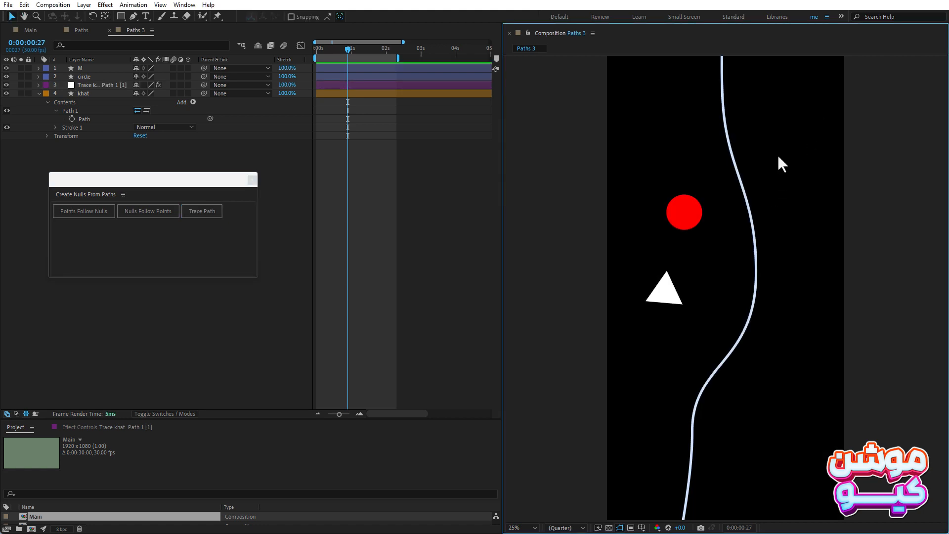
drag(778, 155, 739, 328)
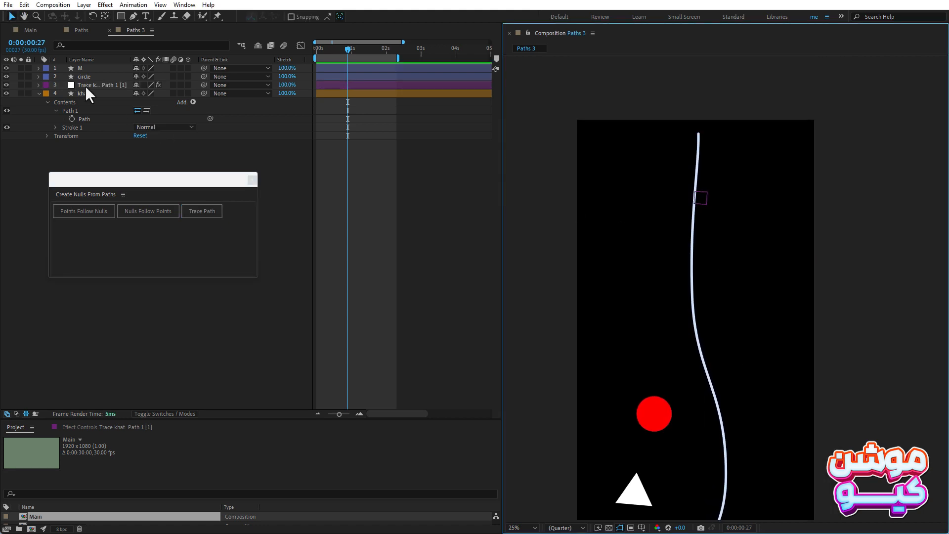
click(86, 87)
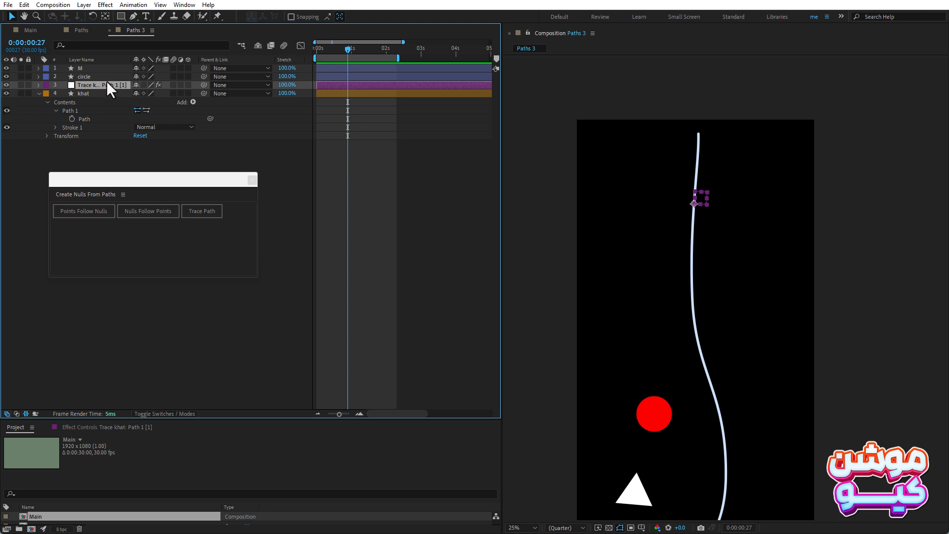
click(340, 49)
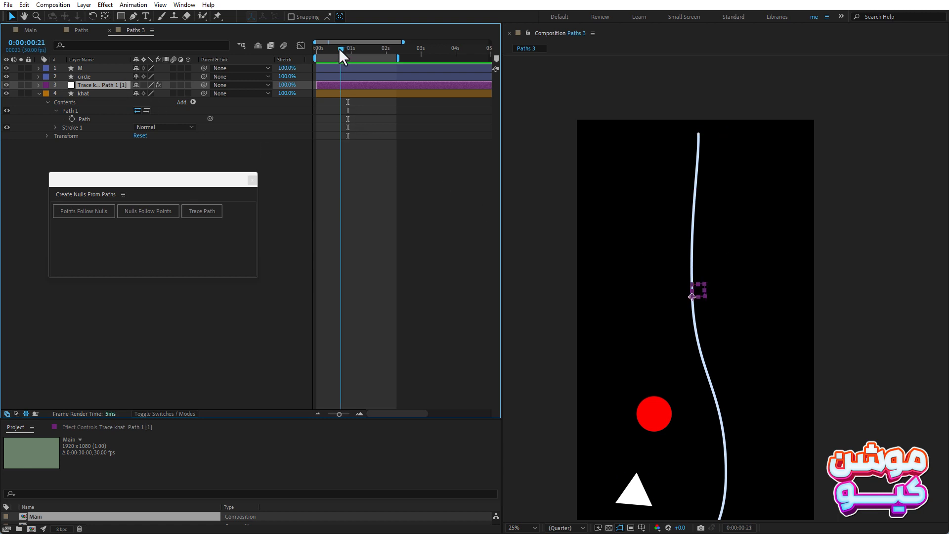
drag(339, 48, 339, 47)
scroll(726, 277, down, 1)
key(h)
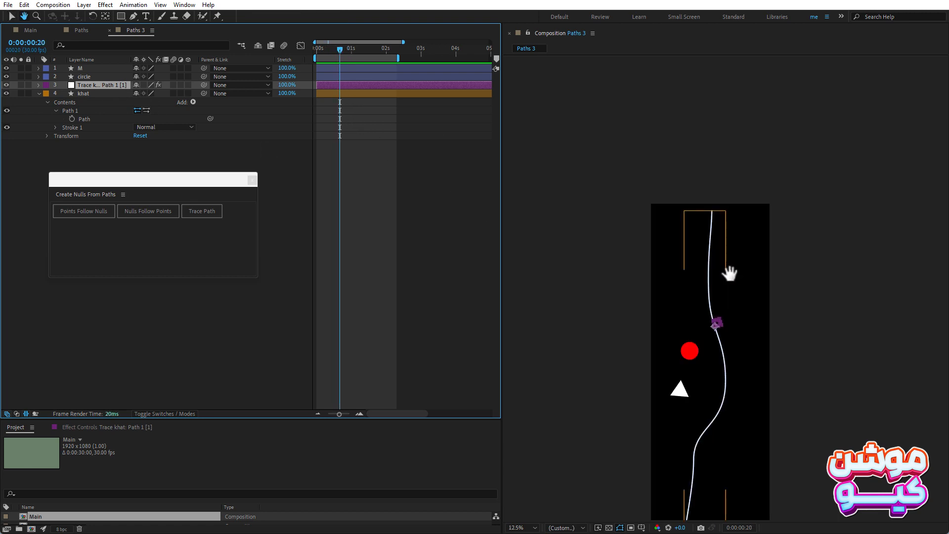
drag(729, 273, 718, 155)
scroll(722, 161, up, 1)
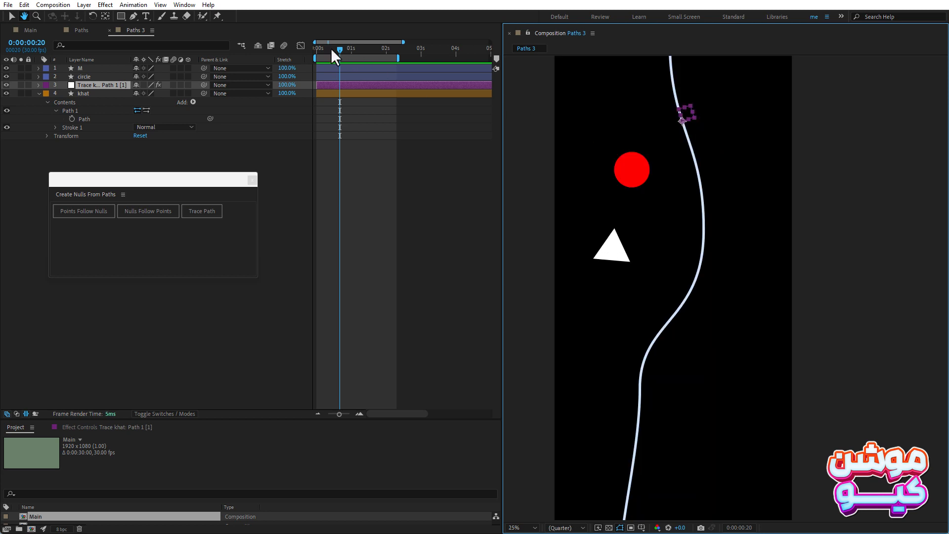
mouse_move(331, 49)
mouse_down()
mouse_move(321, 48)
mouse_move(345, 48)
mouse_move(332, 48)
mouse_up()
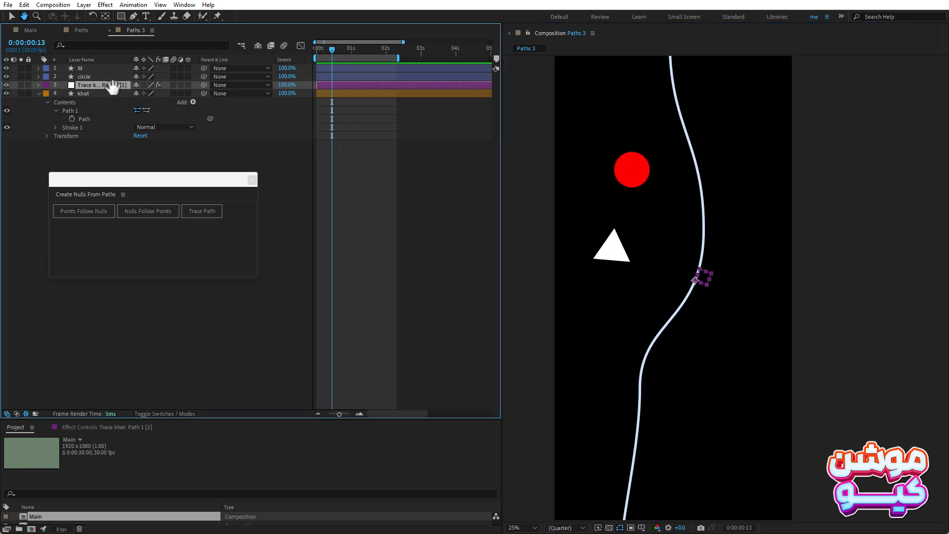
Reveal the trace null's animated properties and check its motion from the start to beyond the last Progress keyframe.
key(v)
key(u)
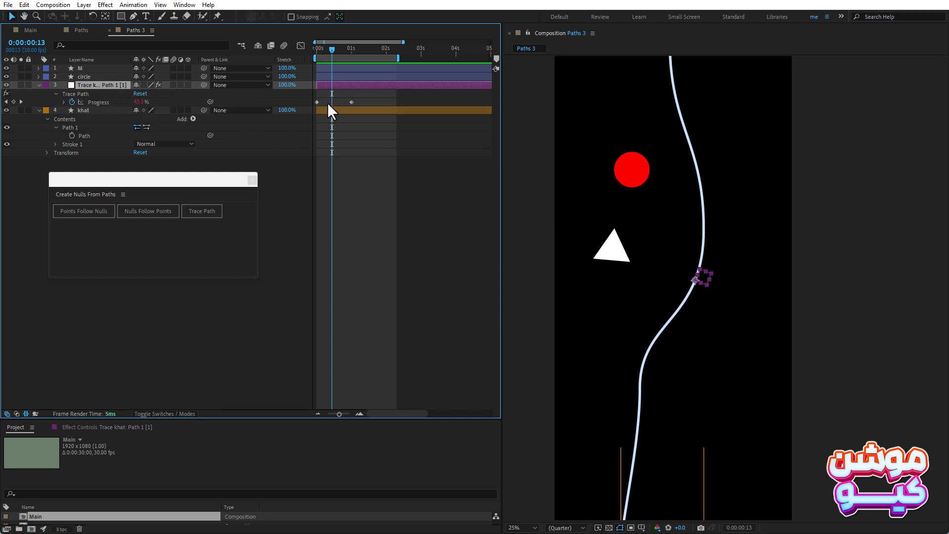
click(318, 49)
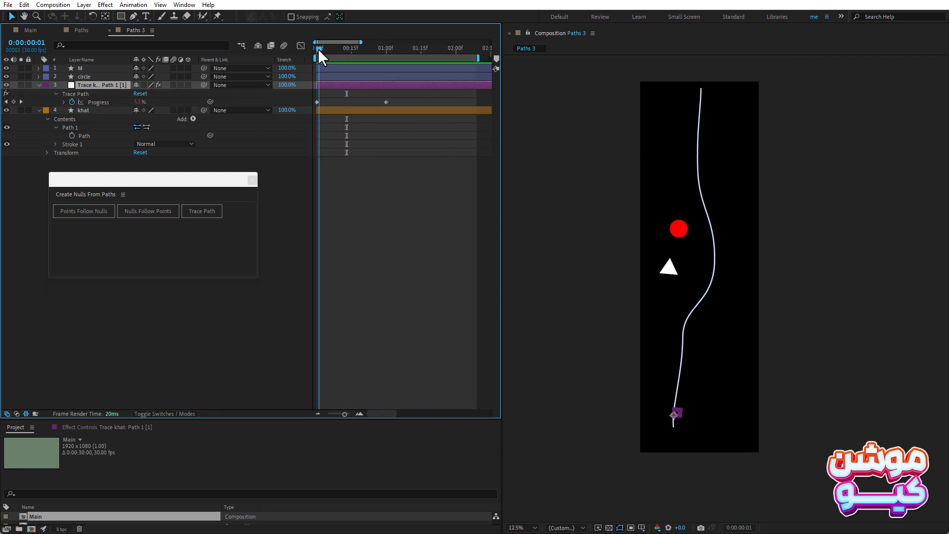
drag(318, 48, 428, 62)
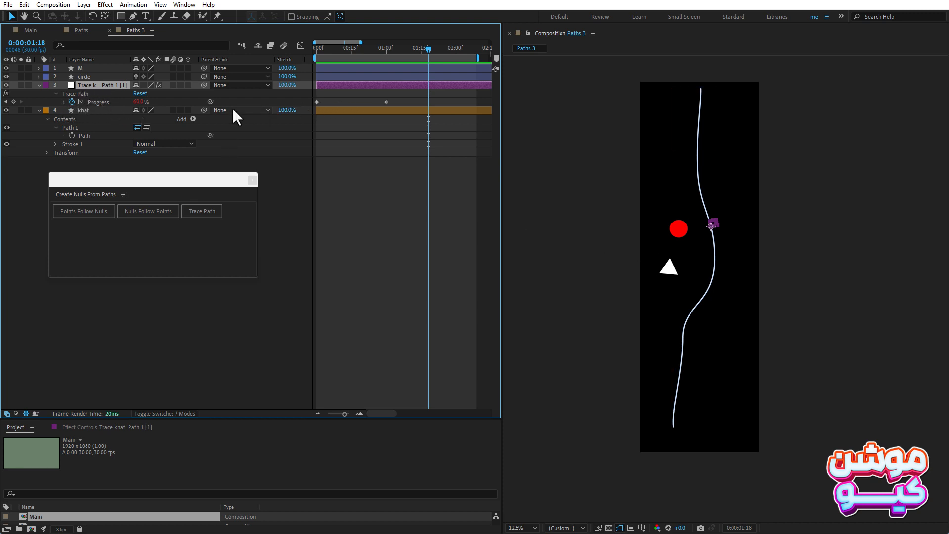
Delete the loopOut expression from the trace null's Progress property and preview the null's motion along the curve.
click(63, 102)
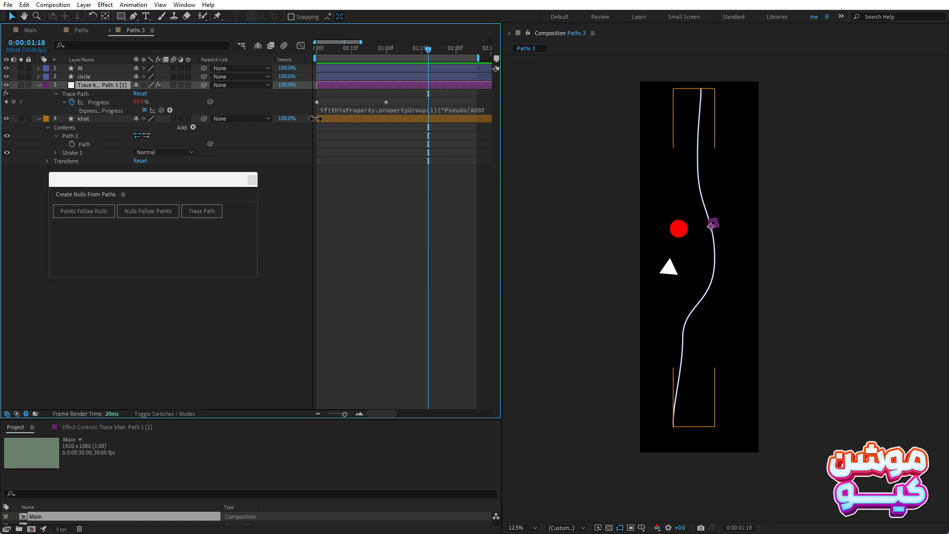
drag(315, 114, 314, 186)
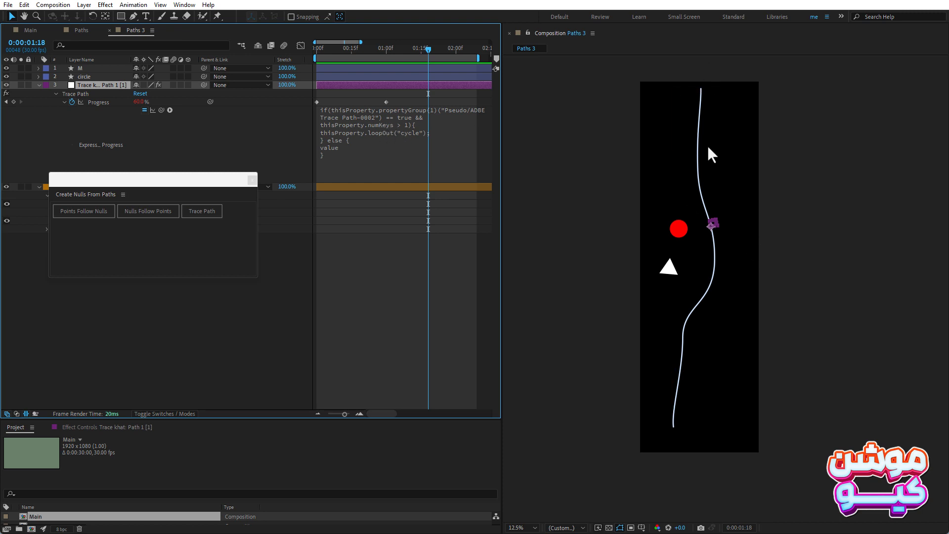
click(361, 150)
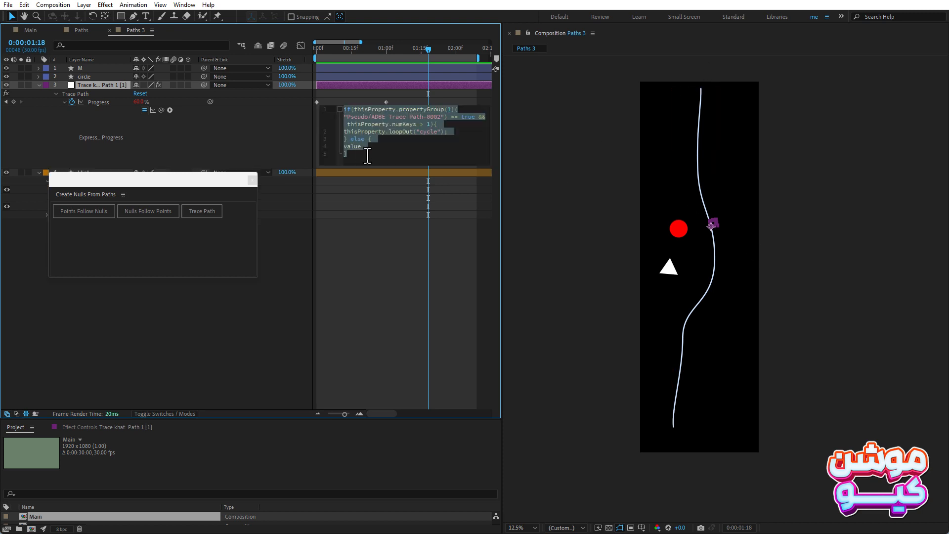
key(BackSpace)
click(277, 135)
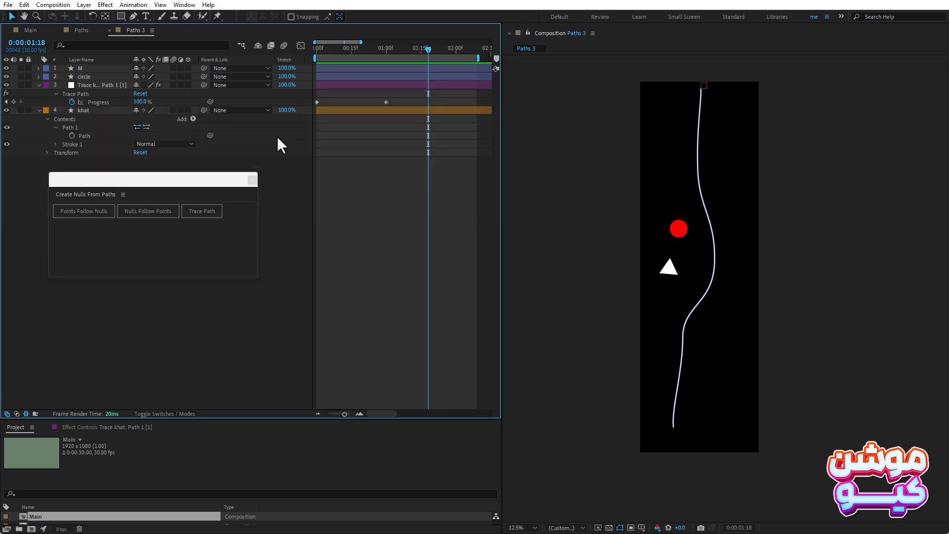
drag(322, 51, 384, 63)
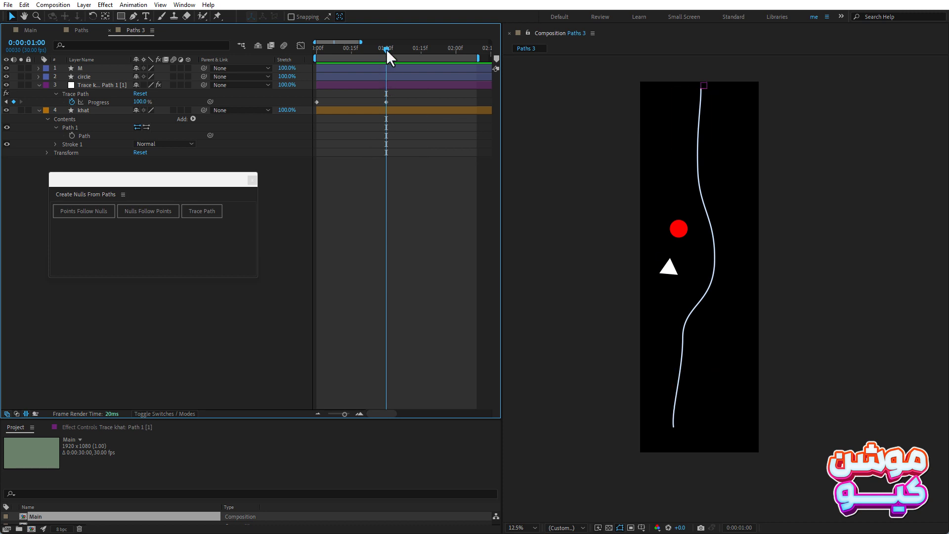
drag(387, 49, 412, 49)
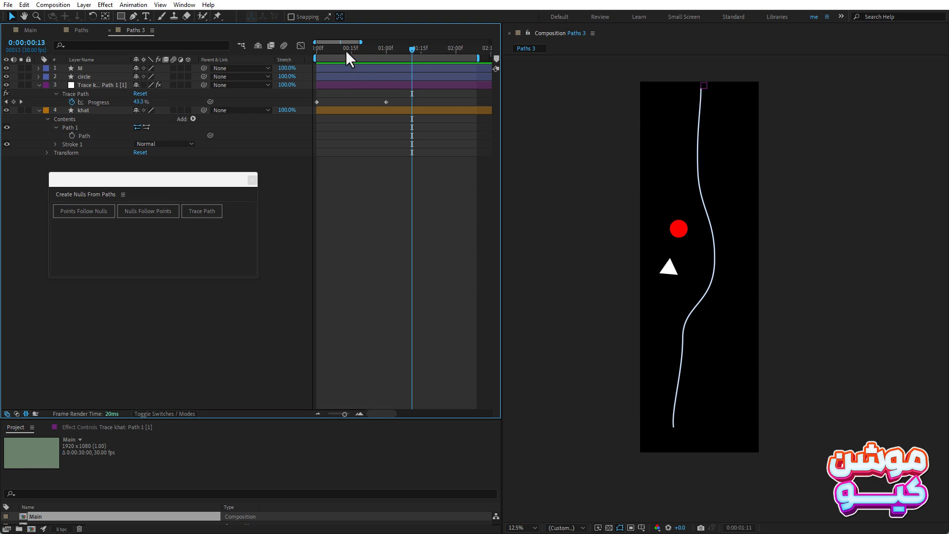
drag(346, 50, 366, 67)
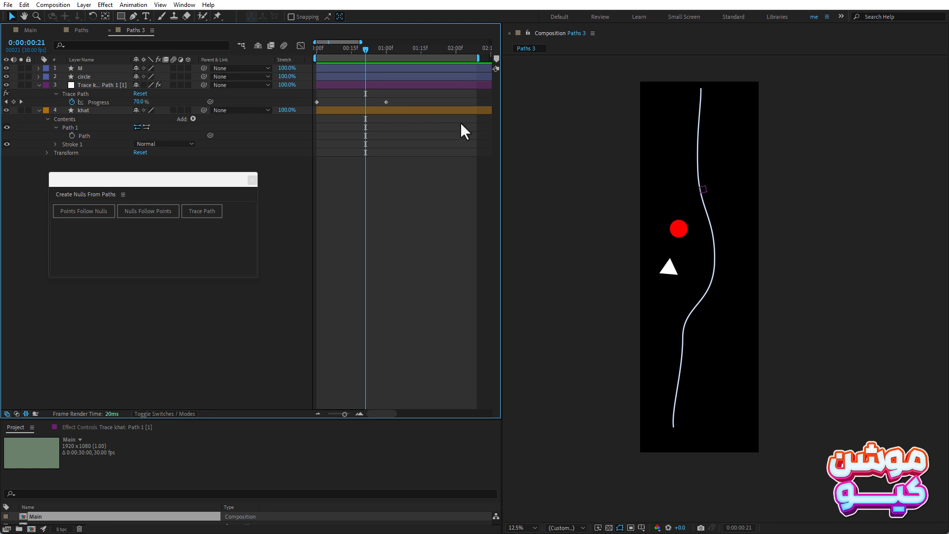
Move the last Progress keyframe to about 1:21, apply Easy Ease to both Progress keyframes, and preview the motion.
drag(384, 100, 433, 100)
right_click(316, 102)
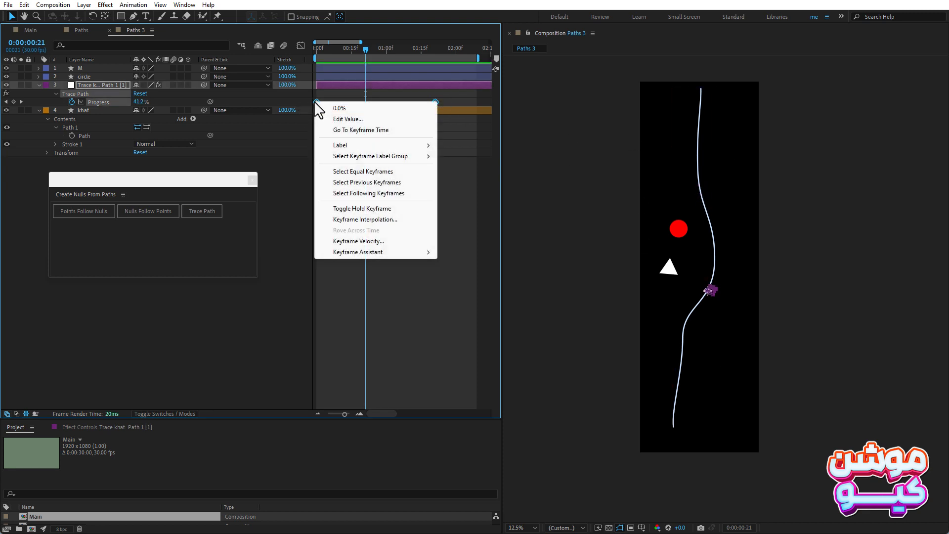
mouse_move(355, 252)
click(468, 284)
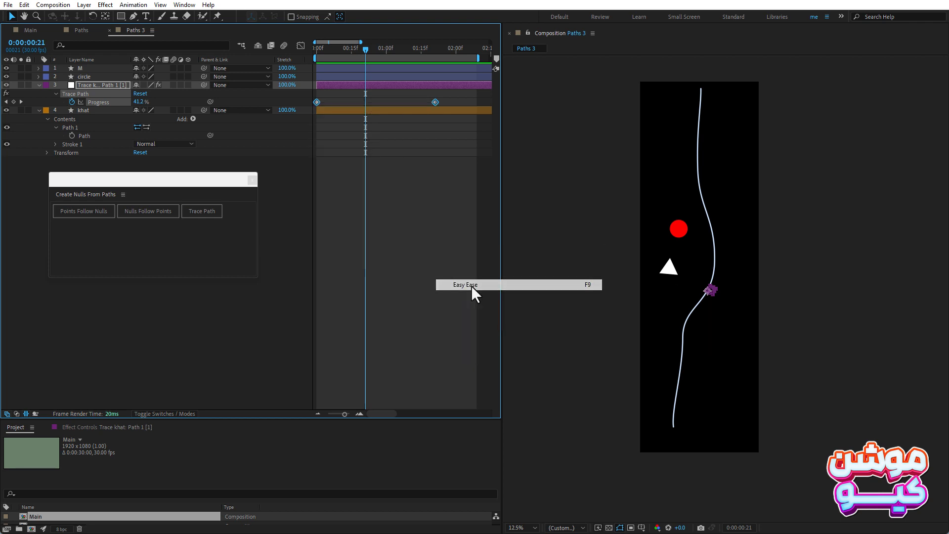
drag(365, 48, 386, 58)
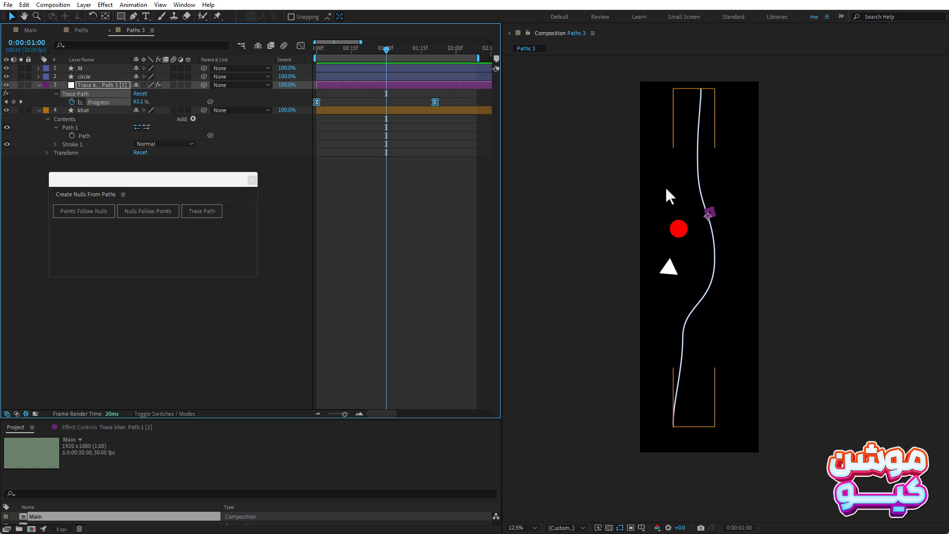
Parent the circle layer to the Trace khat null so that it snaps to the null's position on the curve.
mouse_move(385, 50)
mouse_down()
mouse_move(372, 53)
mouse_move(395, 53)
mouse_up()
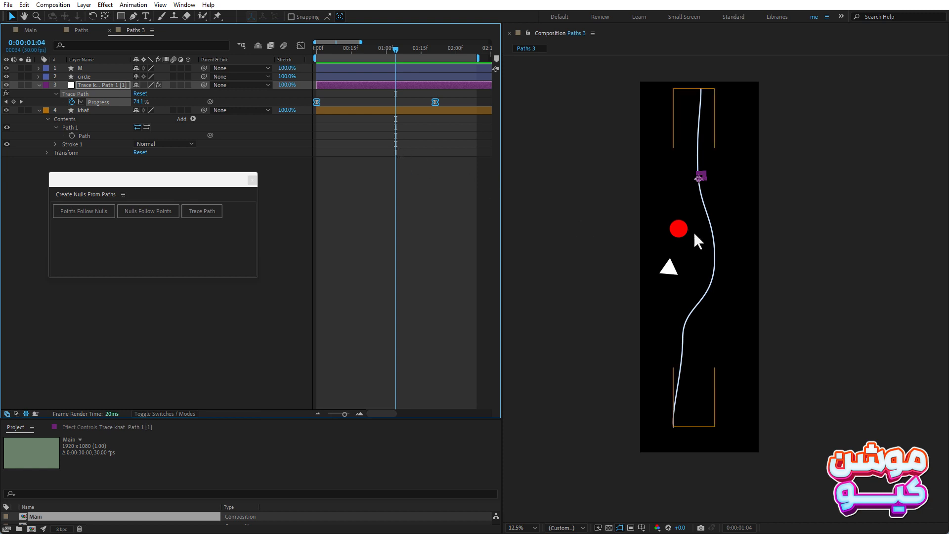
click(678, 228)
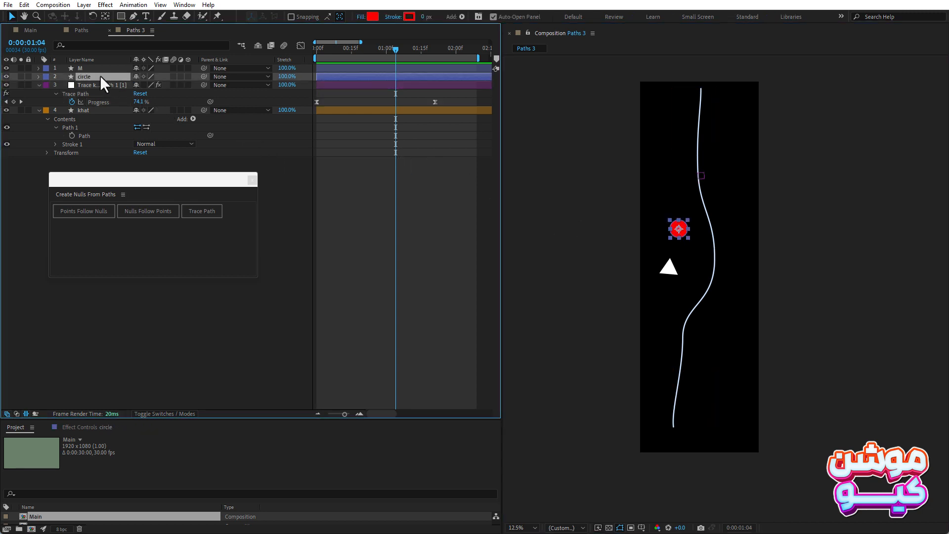
key(shift)
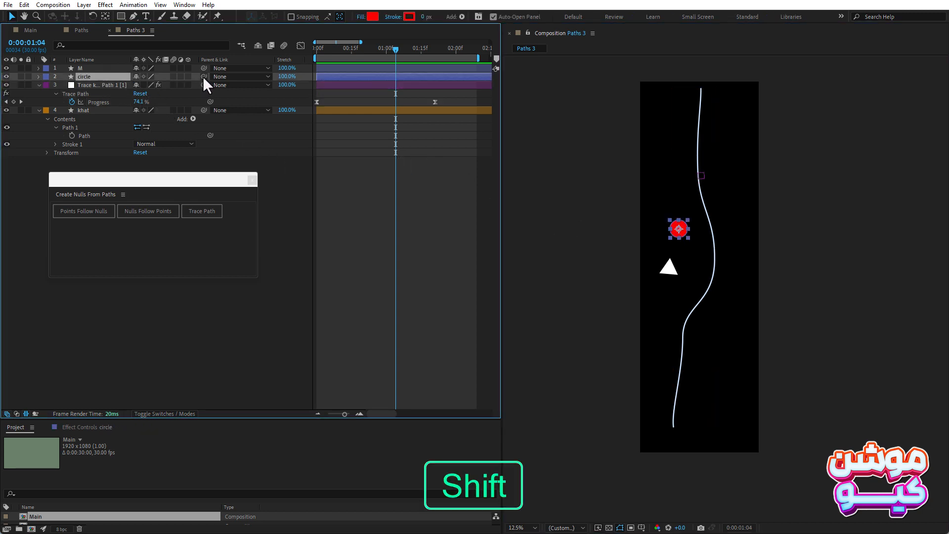
drag(203, 77, 93, 89)
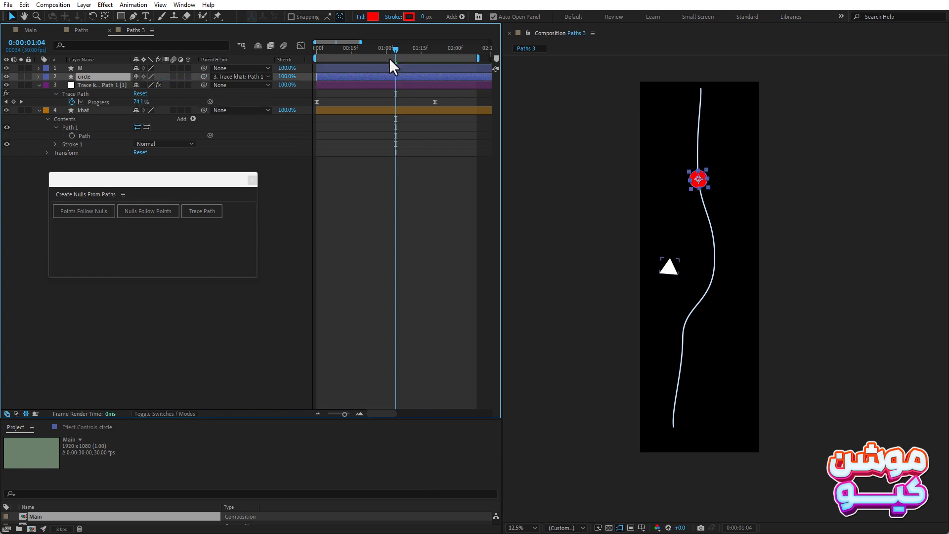
Preview the red circle's motion along the khat curve at several times and in playback.
drag(388, 48, 370, 57)
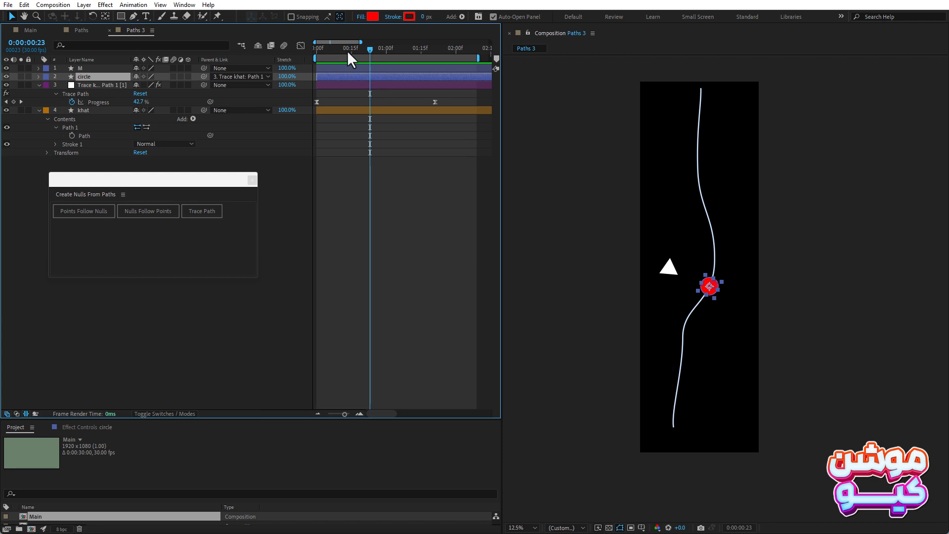
drag(347, 51, 332, 46)
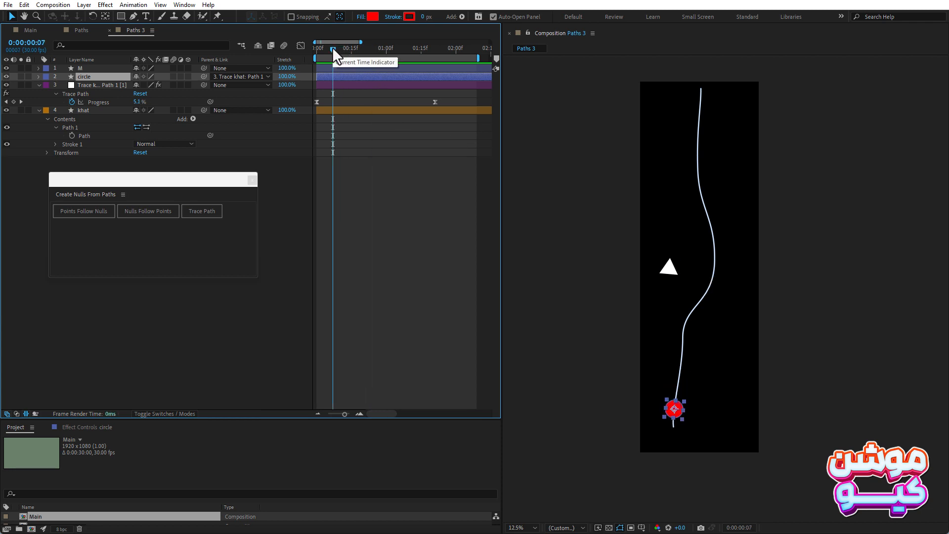
key(space)
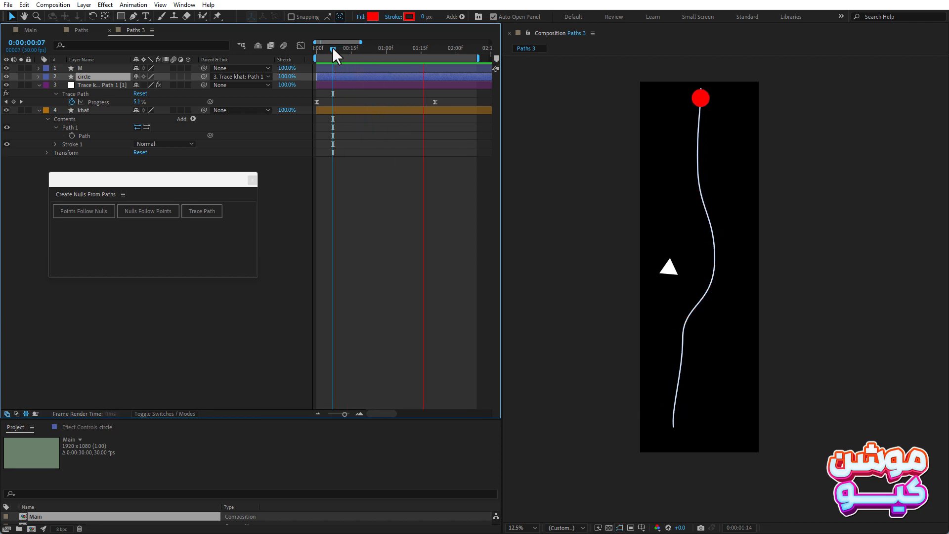
drag(333, 46, 383, 55)
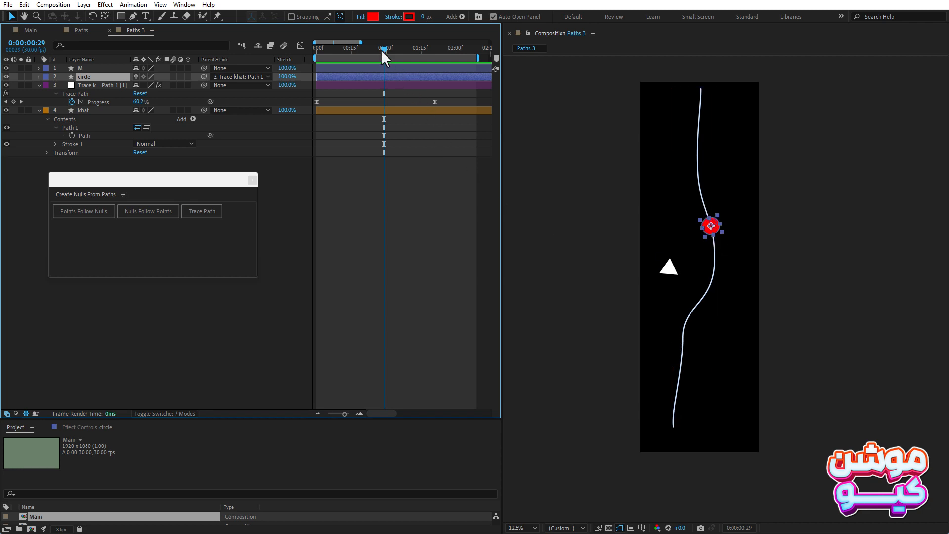
mouse_move(381, 49)
mouse_down()
mouse_move(369, 48)
mouse_move(381, 49)
mouse_up()
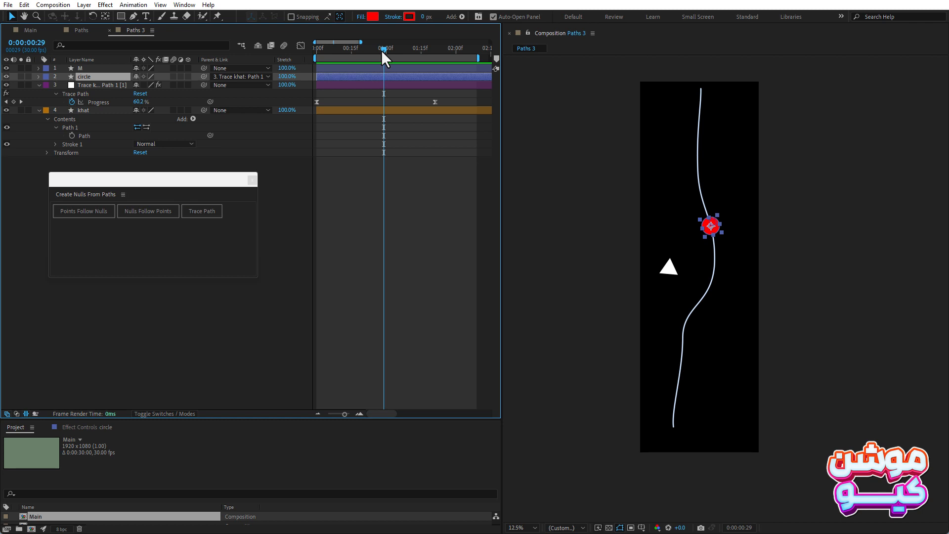
Add Trim Paths to the khat layer's contents and move the Create Nulls From Paths window clear of its settings.
click(82, 110)
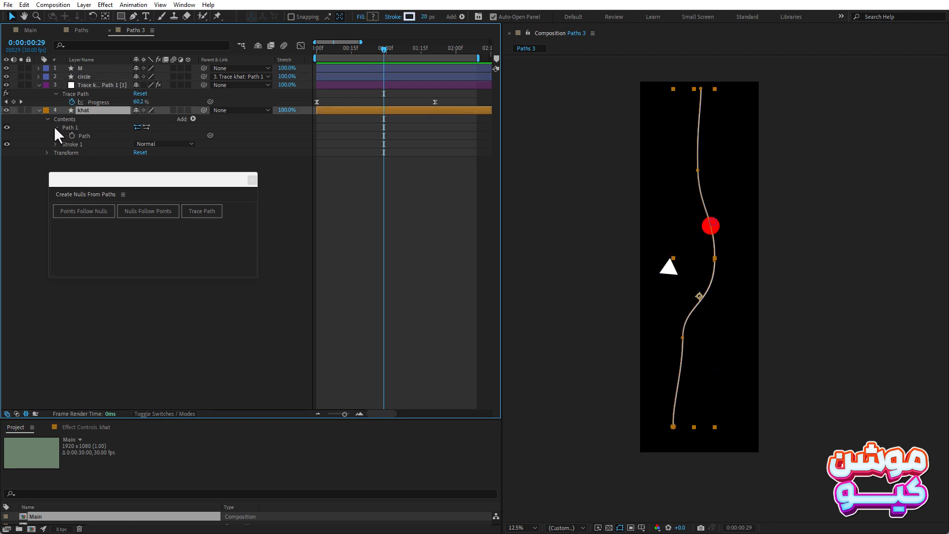
click(55, 127)
click(62, 121)
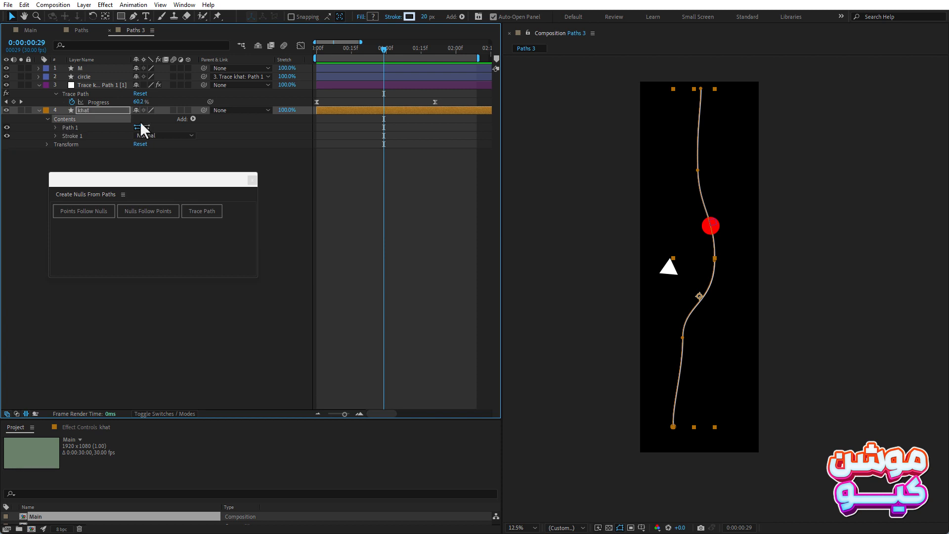
click(193, 118)
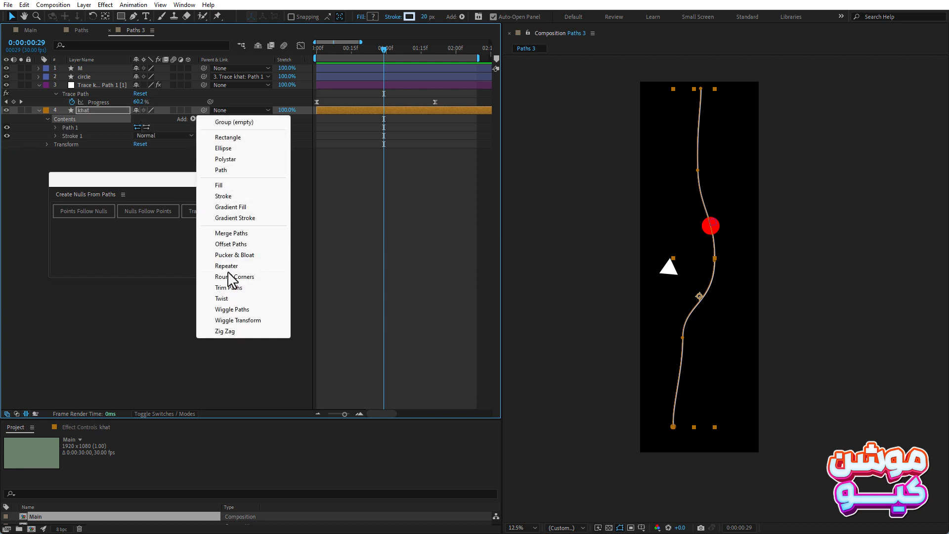
click(231, 289)
click(54, 135)
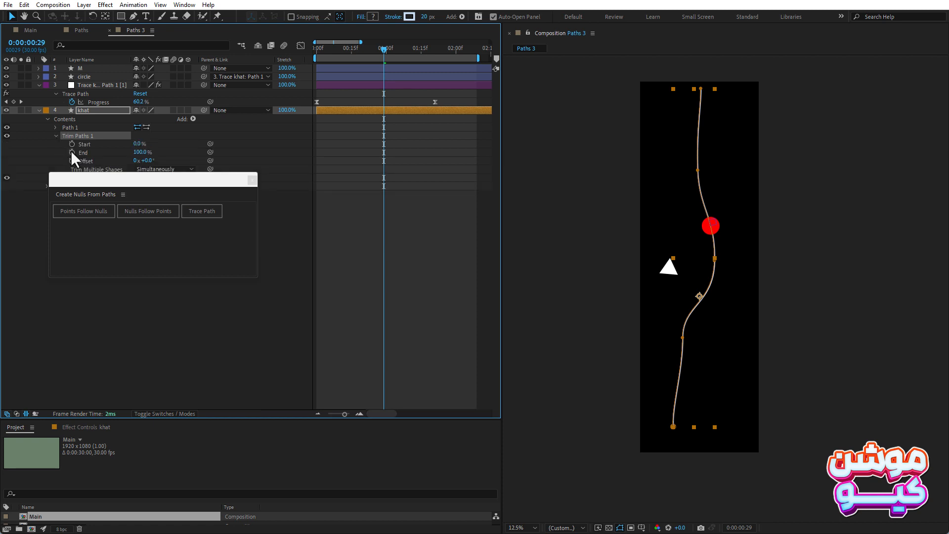
drag(103, 180, 86, 245)
click(156, 209)
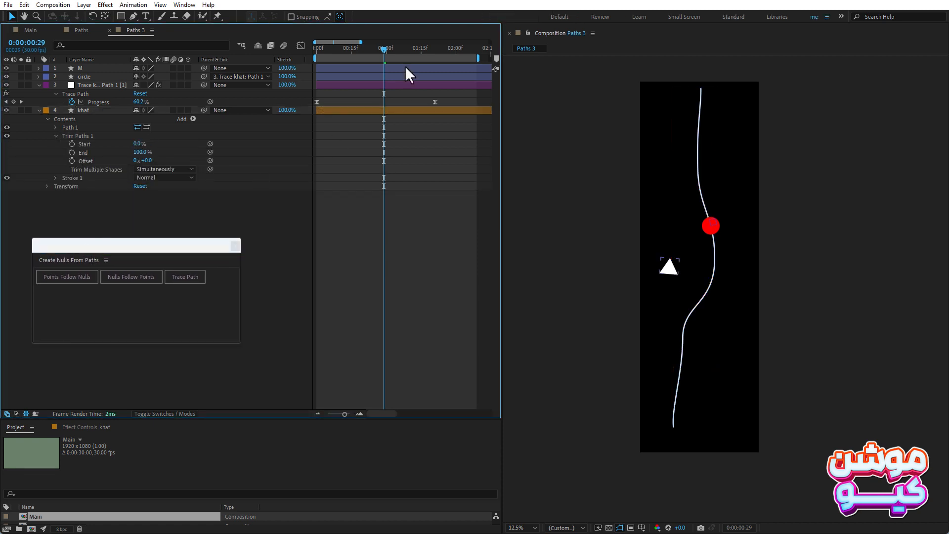
Try reducing the khat layer's Trim Paths End value to 74% at 0:20, and undo the change.
drag(380, 50, 364, 50)
click(105, 123)
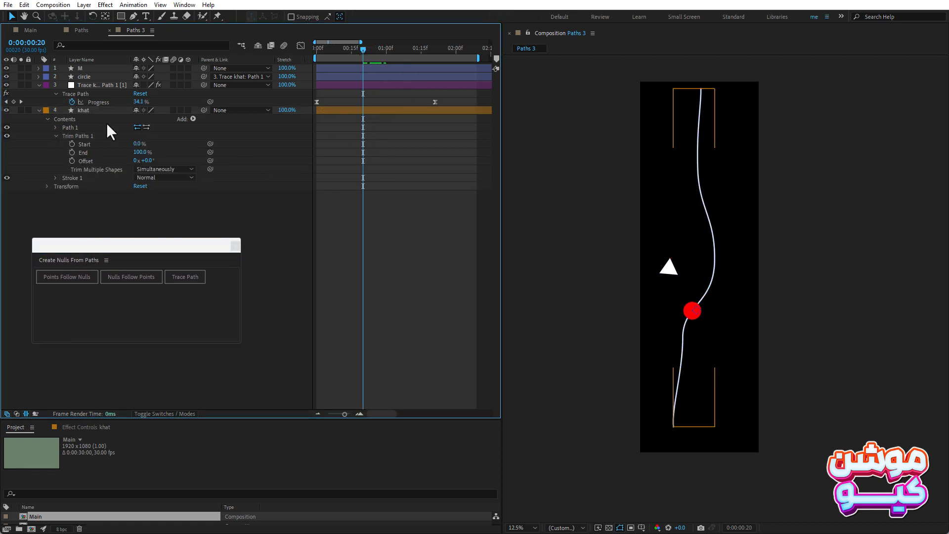
click(137, 153)
drag(137, 153, 130, 152)
click(183, 224)
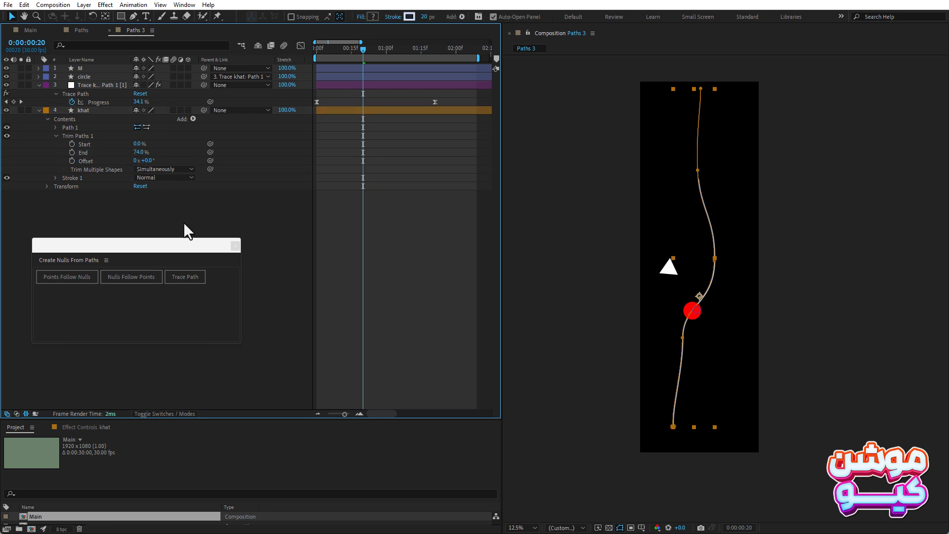
key(ctrl+z)
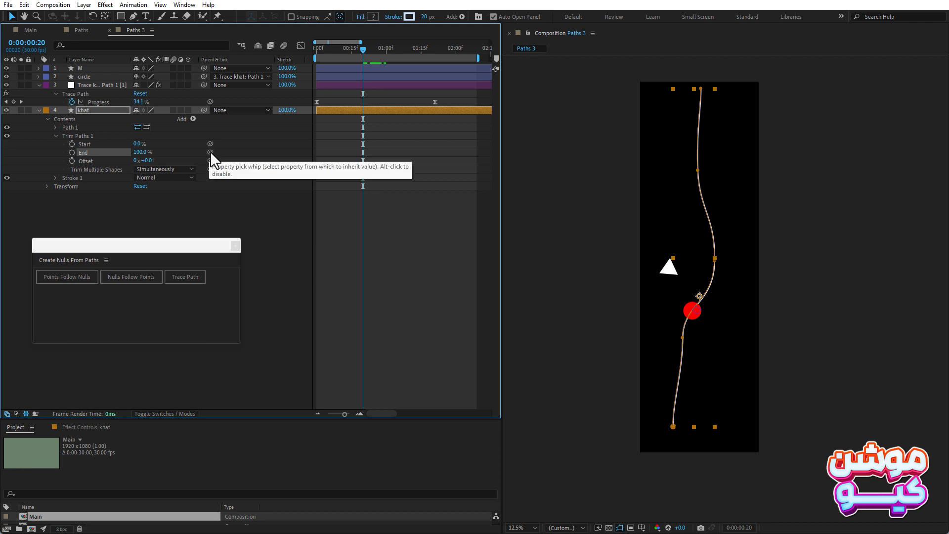
Link khat's Trim Paths End to the trace null's Progress property and preview the line drawing on behind the circle.
drag(209, 152, 99, 102)
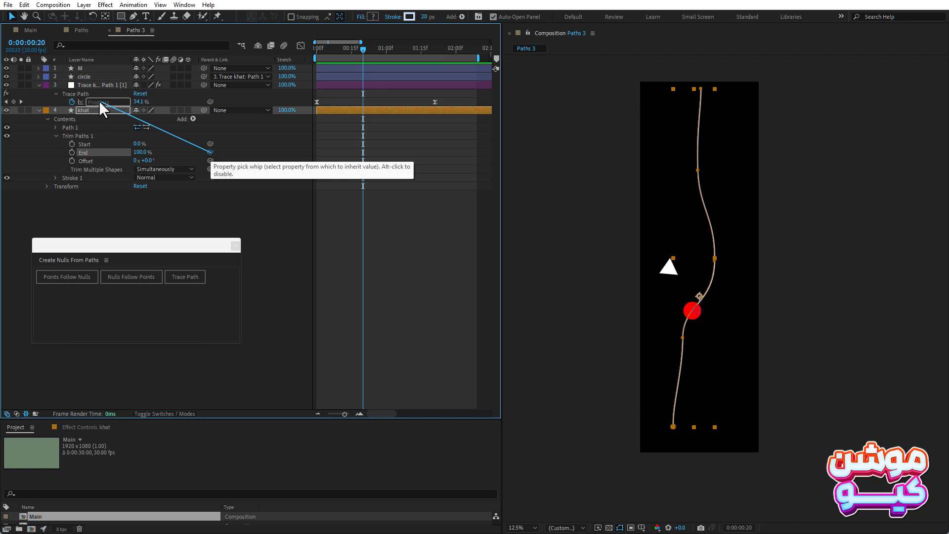
drag(99, 100, 99, 100)
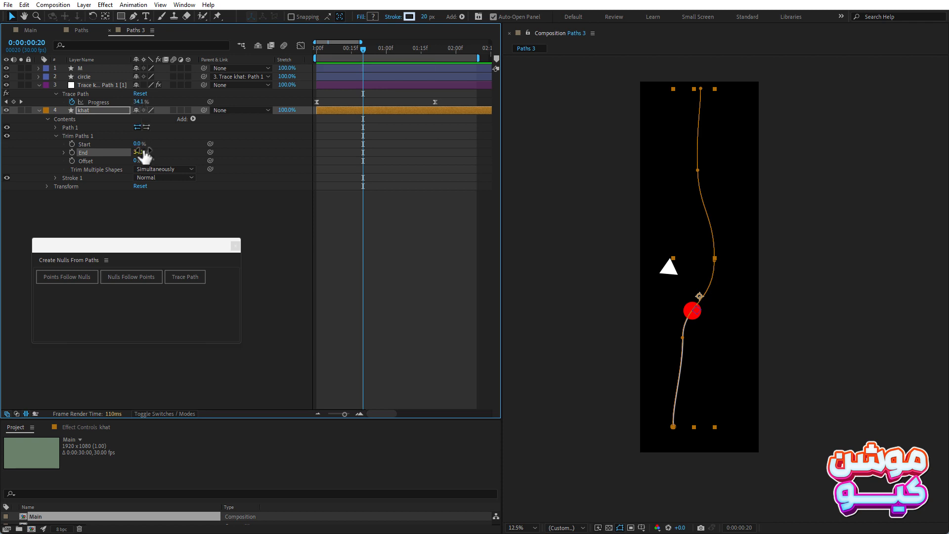
key(space)
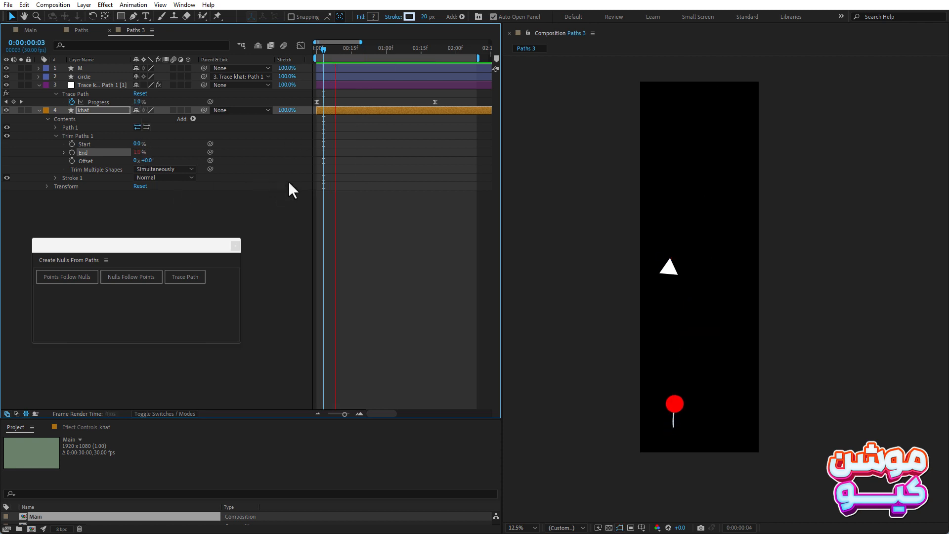
click(376, 245)
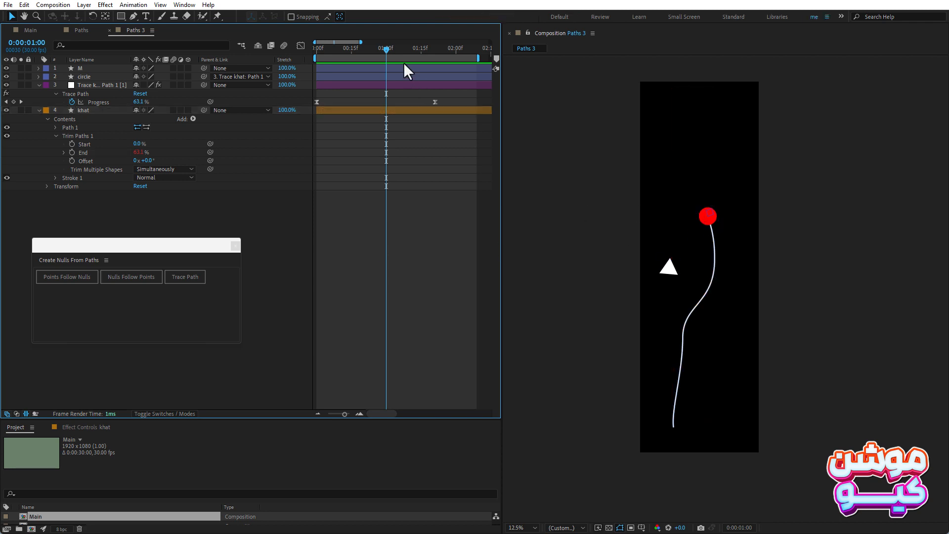
mouse_move(385, 49)
mouse_down()
mouse_move(415, 52)
mouse_move(326, 51)
mouse_move(432, 55)
mouse_move(356, 62)
mouse_move(388, 53)
mouse_up()
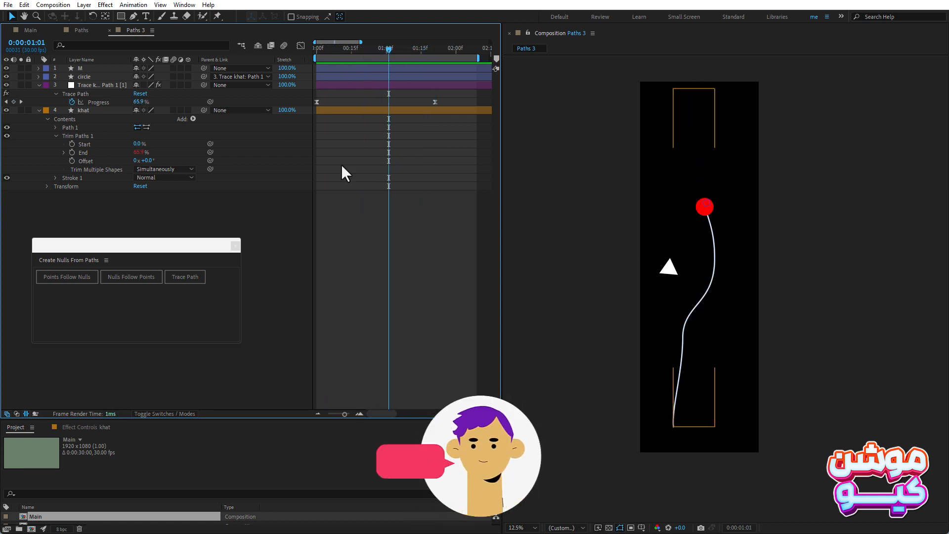
Hide the circle layer and parent the M triangle to the Trace khat null, snapping it to the null's position.
click(6, 77)
click(81, 68)
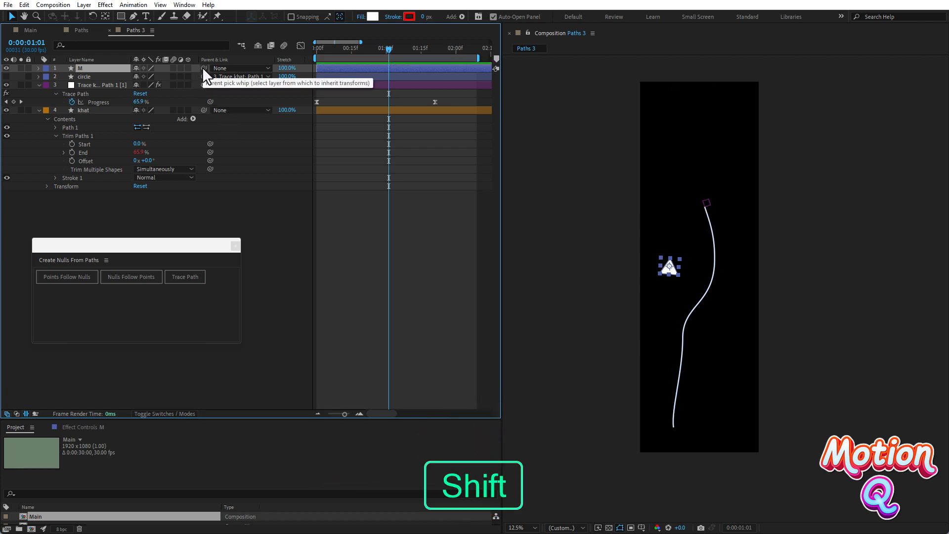
drag(202, 67, 109, 85)
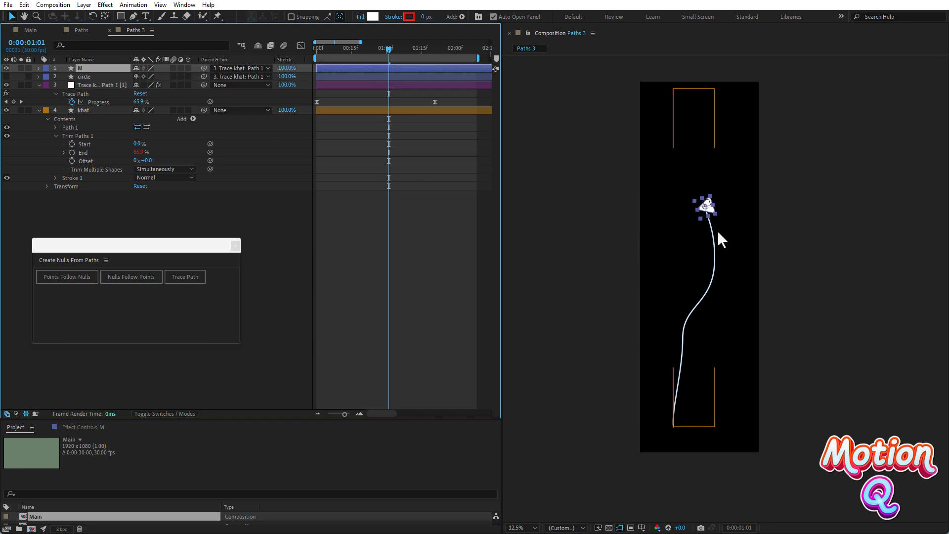
Rotate the M triangle to about 87.4° so it points along the curve, and close the Properties panel.
scroll(745, 215, up, 1)
drag(746, 193, 744, 262)
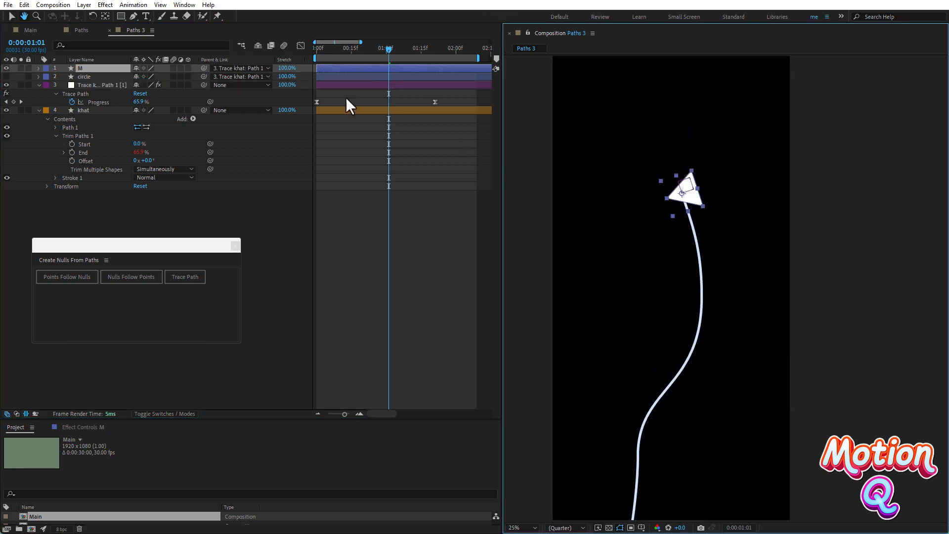
key(v)
click(94, 16)
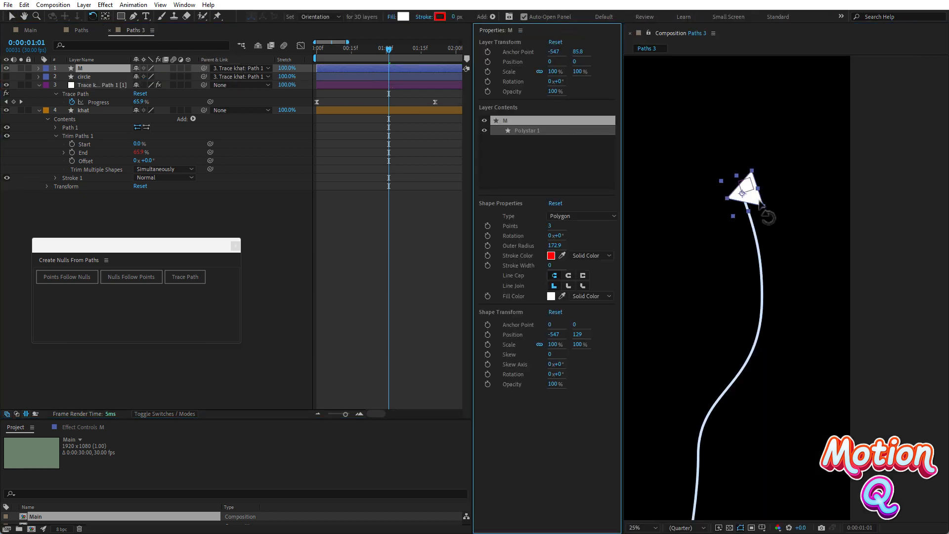
drag(745, 218, 732, 217)
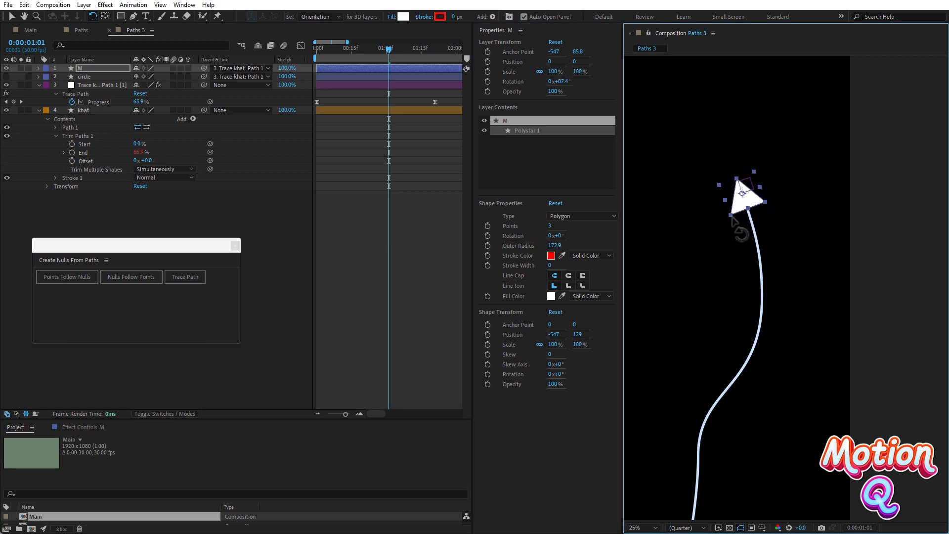
click(520, 30)
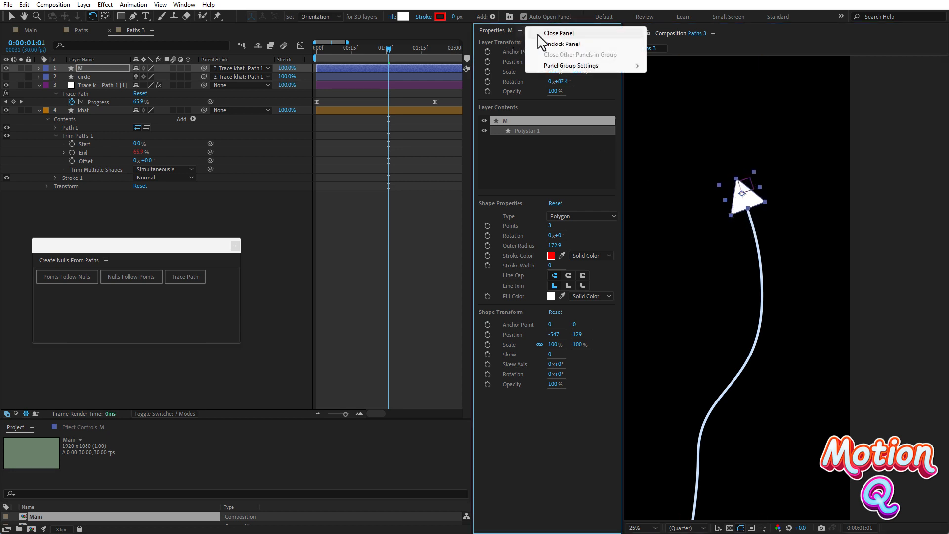
click(548, 32)
click(261, 217)
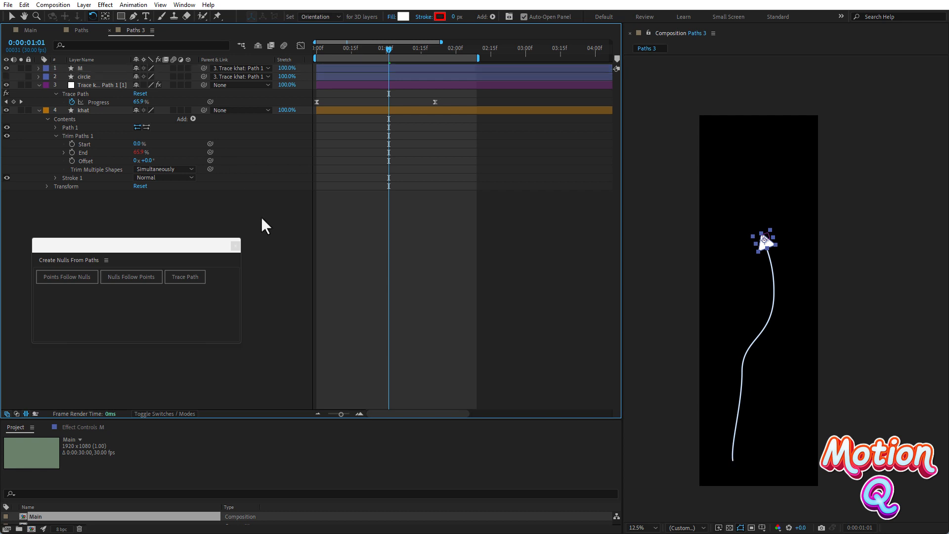
Preview the triangle's travel and orientation along the growing line at several times and in playback.
drag(324, 52, 399, 61)
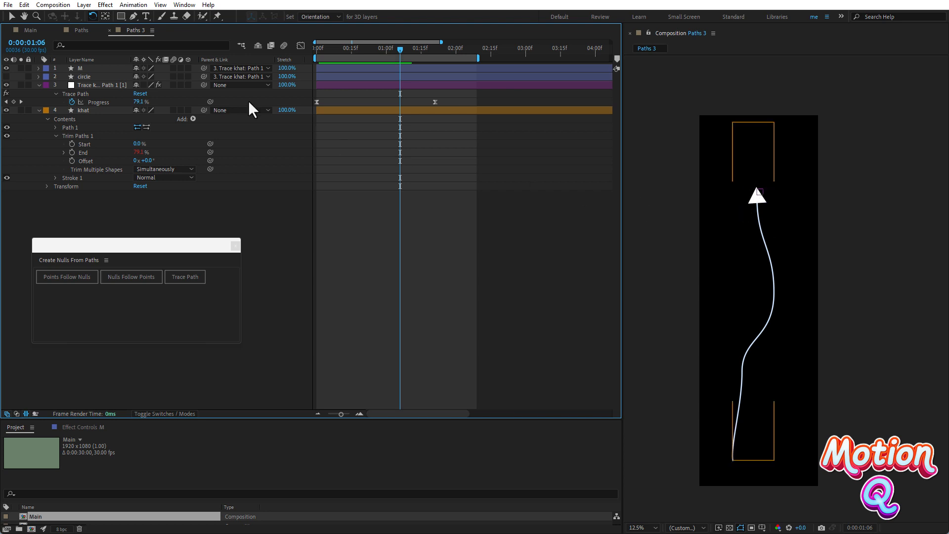
key(v)
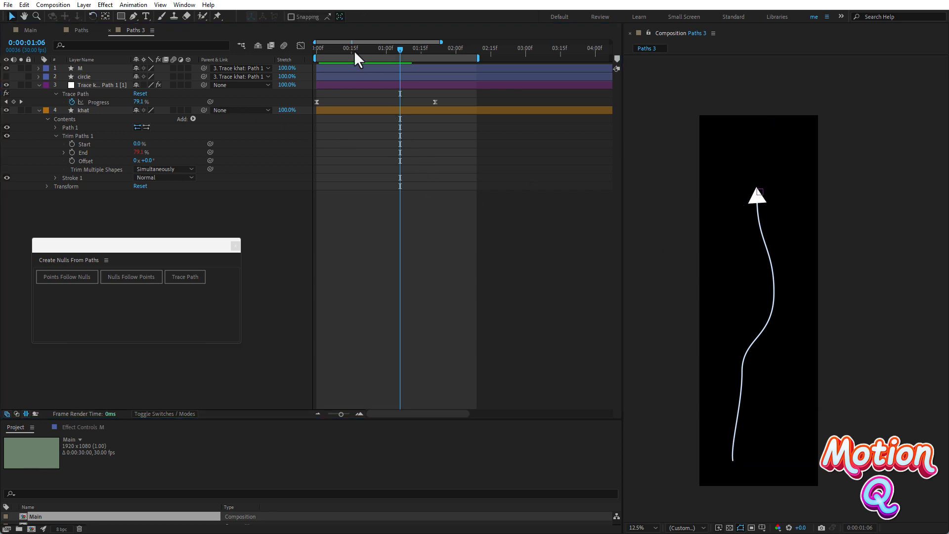
mouse_move(354, 50)
mouse_down()
mouse_move(328, 51)
mouse_move(411, 55)
mouse_move(341, 53)
mouse_up()
key(space)
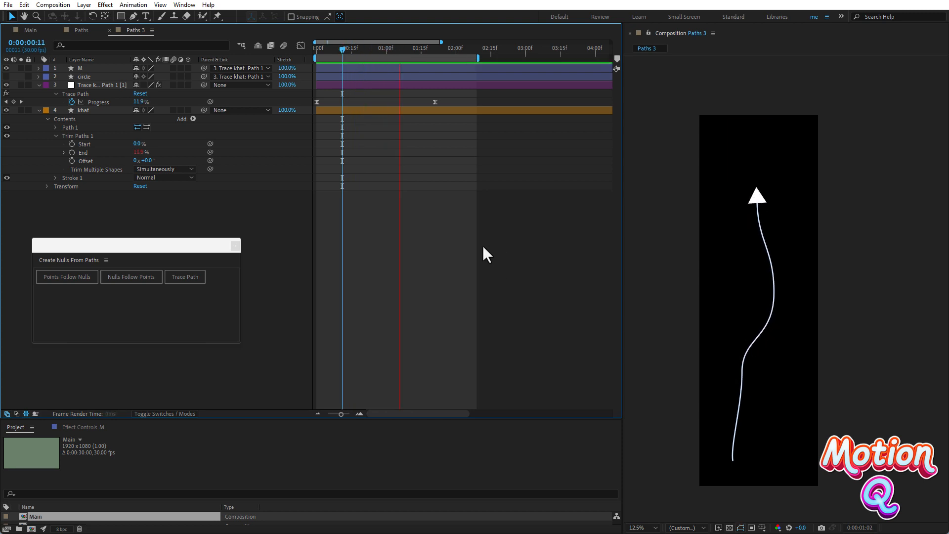
click(356, 49)
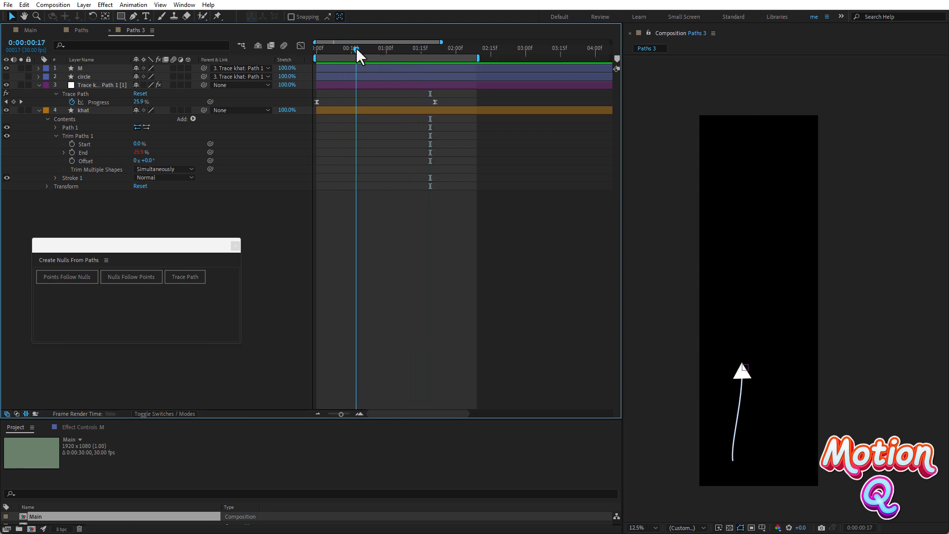
drag(356, 49, 398, 51)
Collapse the khat layer's properties in the timeline and clear the selection.
click(47, 115)
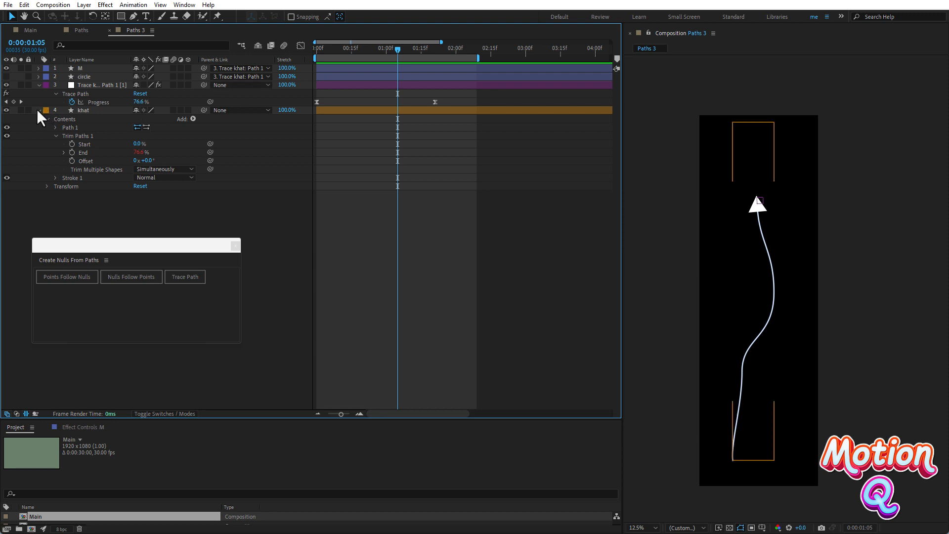
click(38, 110)
click(147, 178)
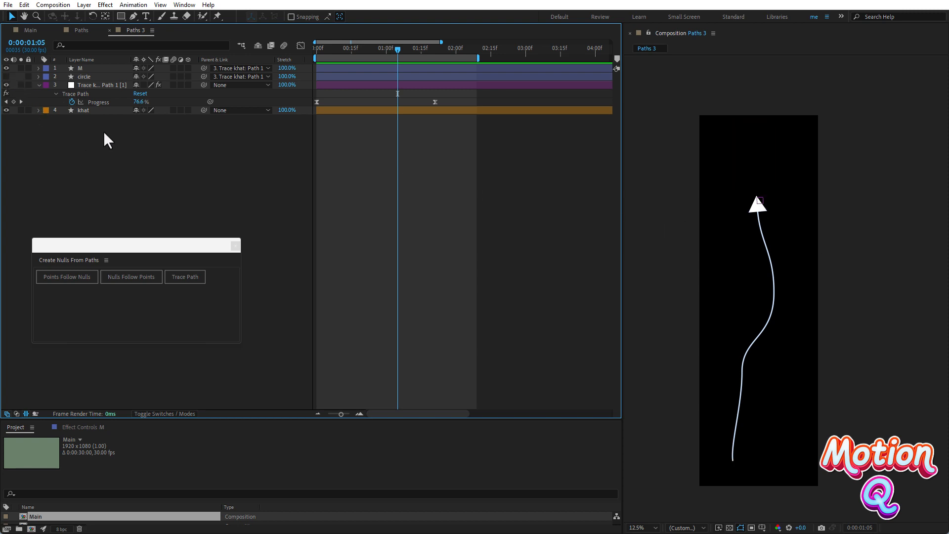
Unparent the M and circle layers from the Trace khat null by setting their parents to None, and show the circle layer again.
click(237, 70)
click(238, 79)
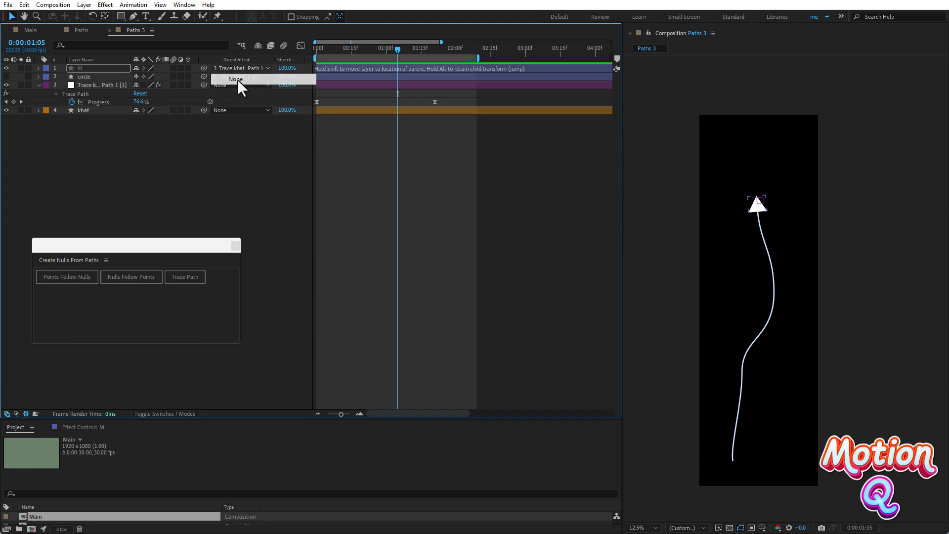
click(236, 79)
click(236, 85)
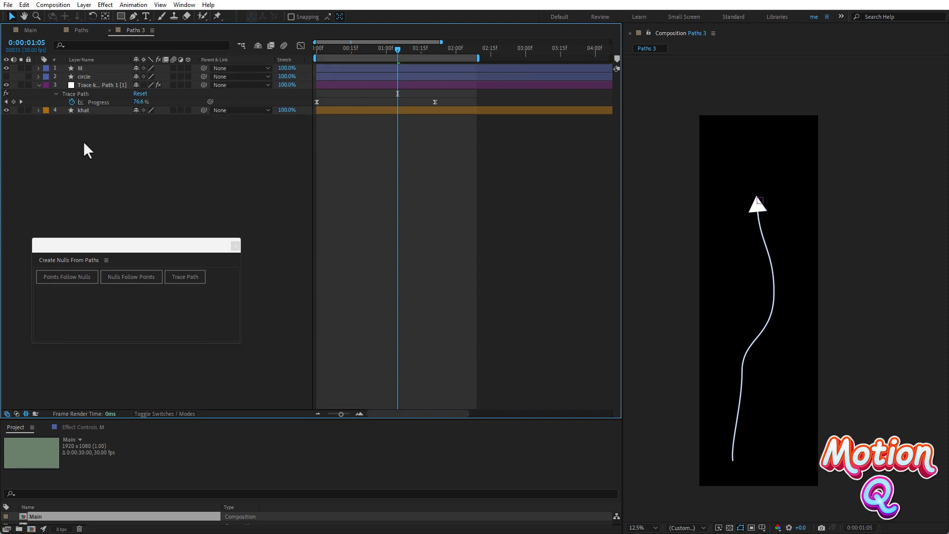
click(6, 76)
Create a new composition 500 px wide and 500 px high with the aspect ratio unlocked.
drag(62, 486, 62, 442)
click(31, 529)
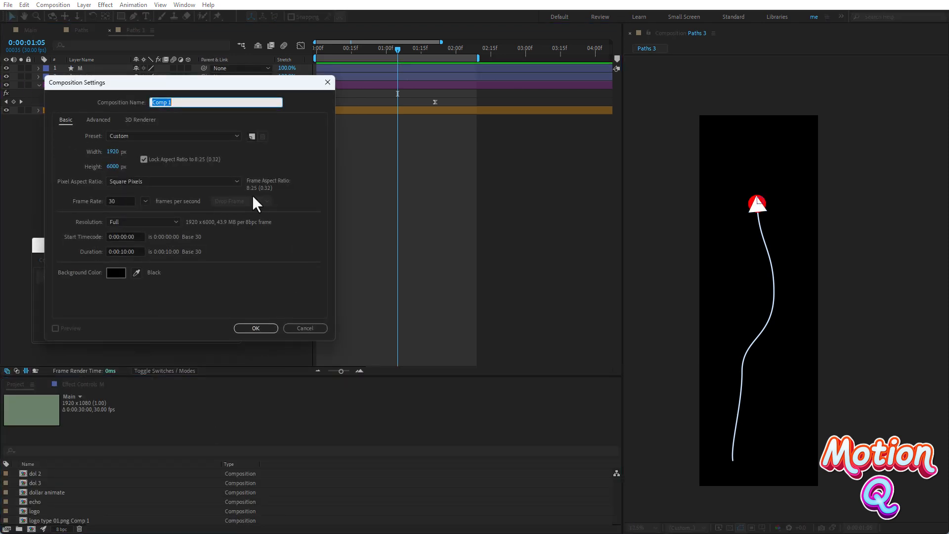
click(113, 151)
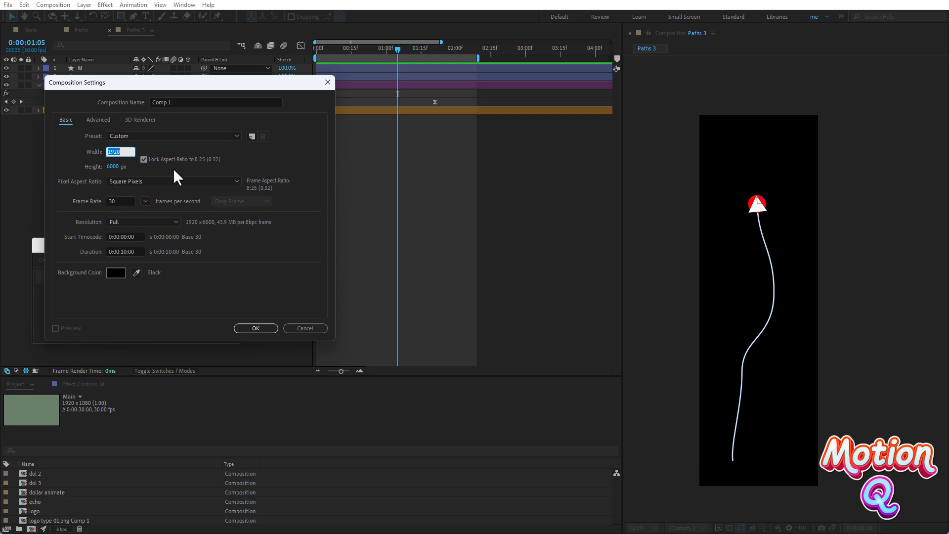
text(500)
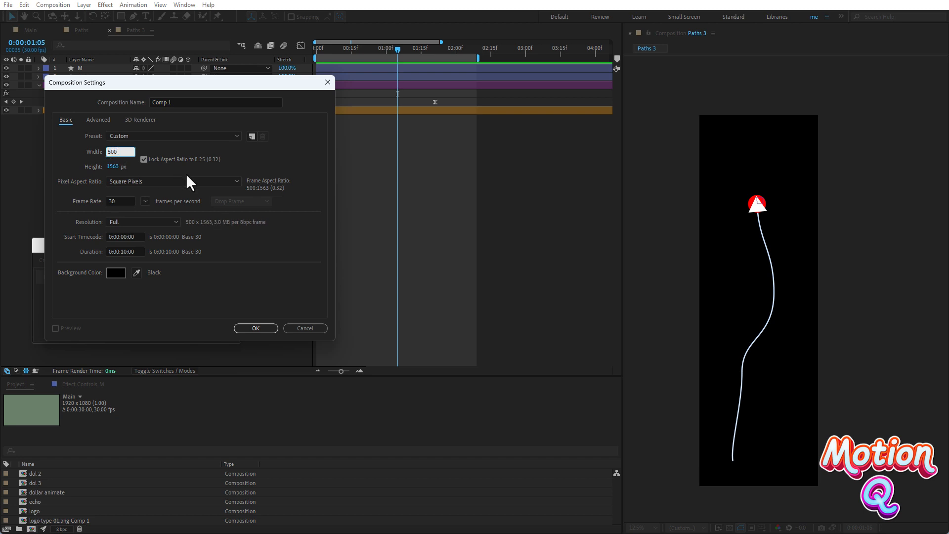
click(143, 159)
click(114, 166)
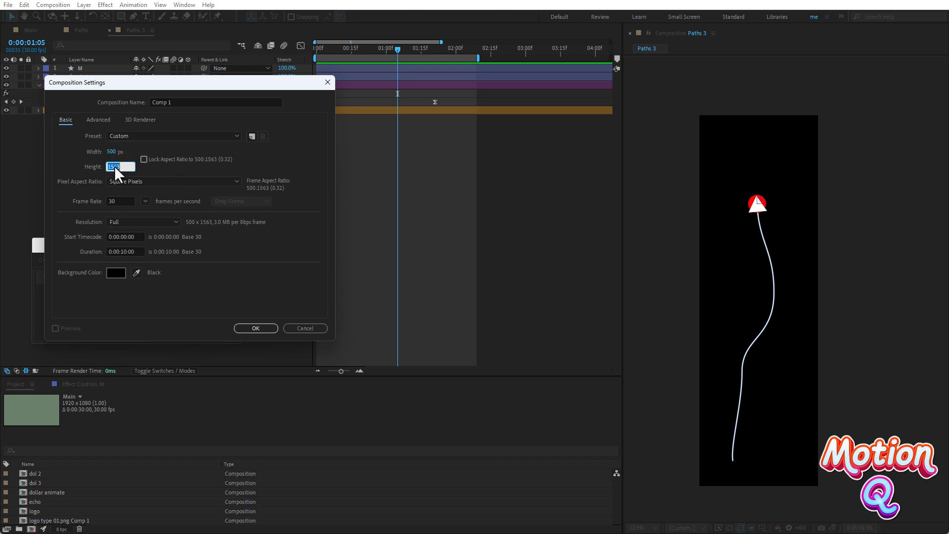
text(500)
click(257, 328)
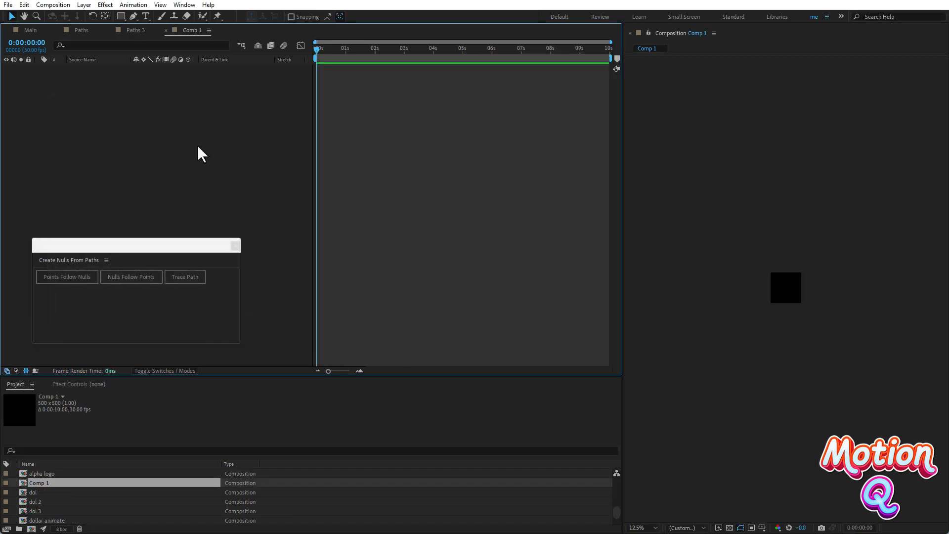
Cut the M and circle layers out of the Paths 3 composition and paste them into Comp 1.
key(period)
key(period)
key(period)
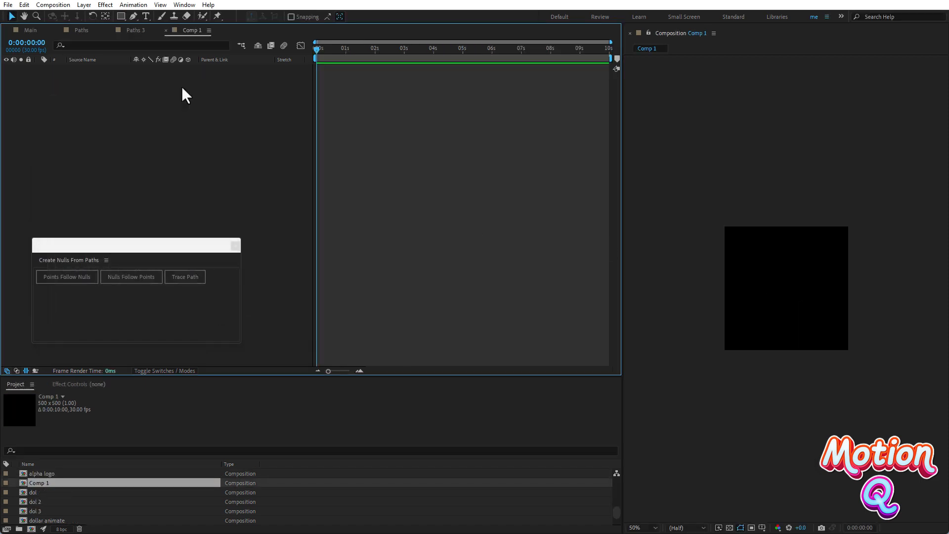
click(138, 31)
click(84, 67)
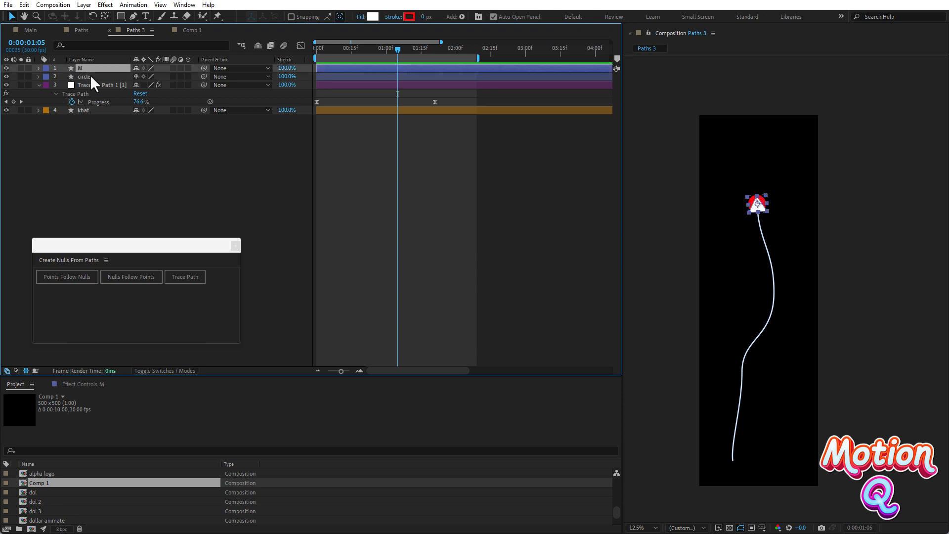
shift+click(90, 77)
key(ctrl+x)
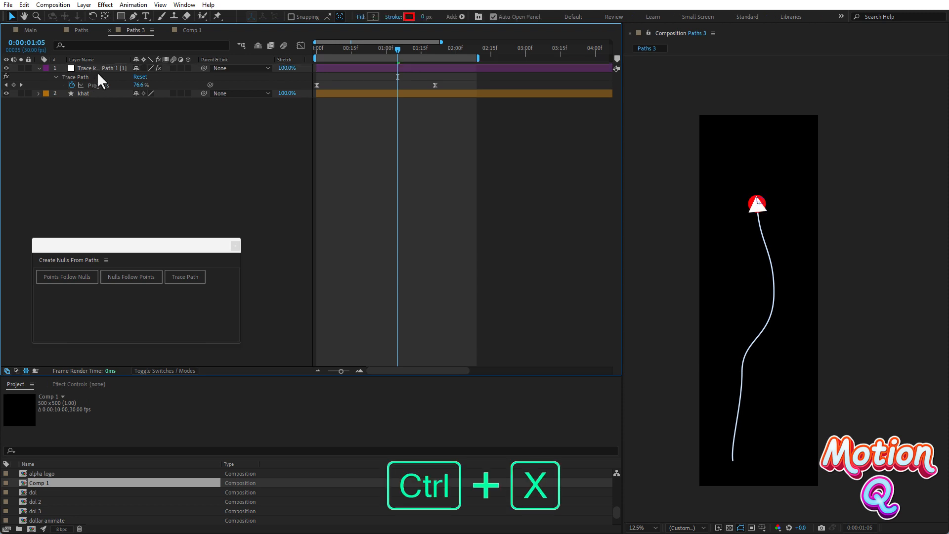
click(183, 31)
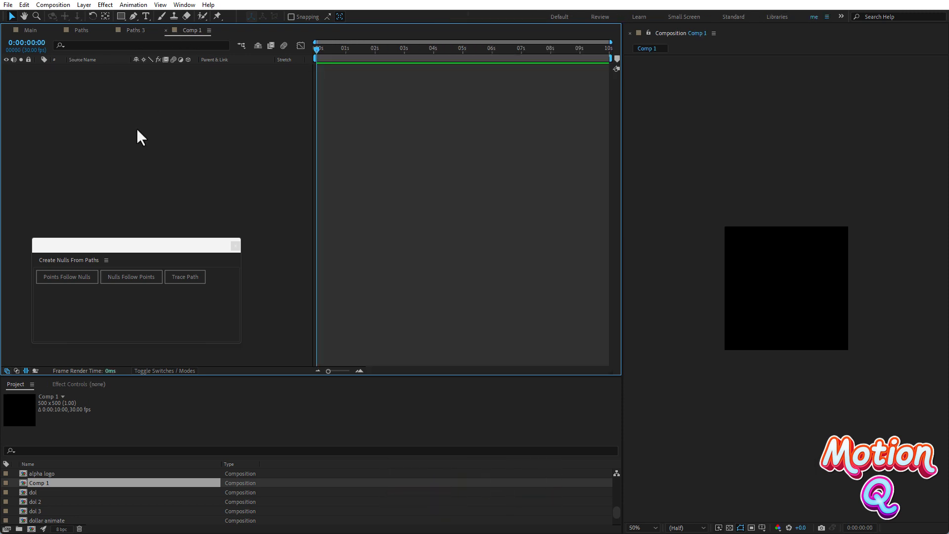
key(ctrl+v)
Position the pasted triangle and circle together at the centre of the Comp 1 frame.
click(373, 50)
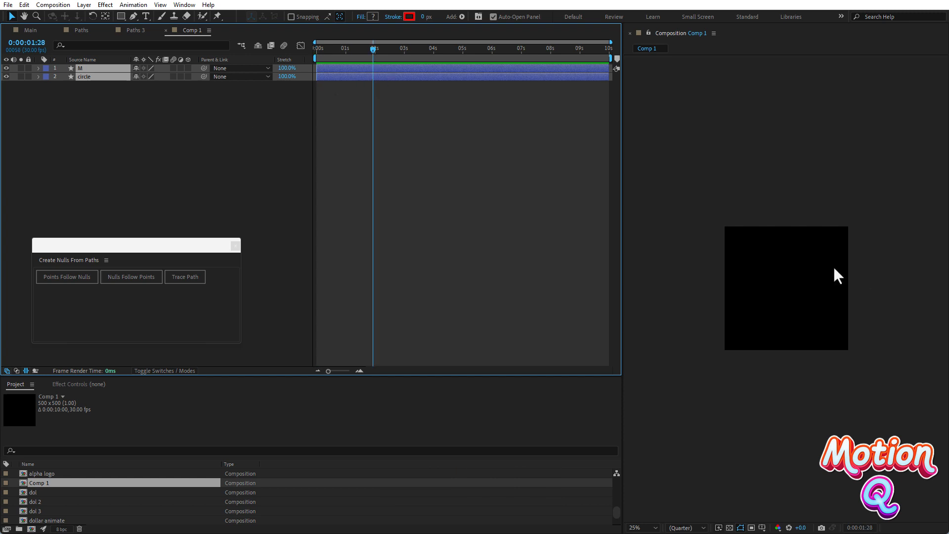
scroll(834, 269, down, 1)
drag(827, 361, 782, 290)
scroll(799, 312, up, 4)
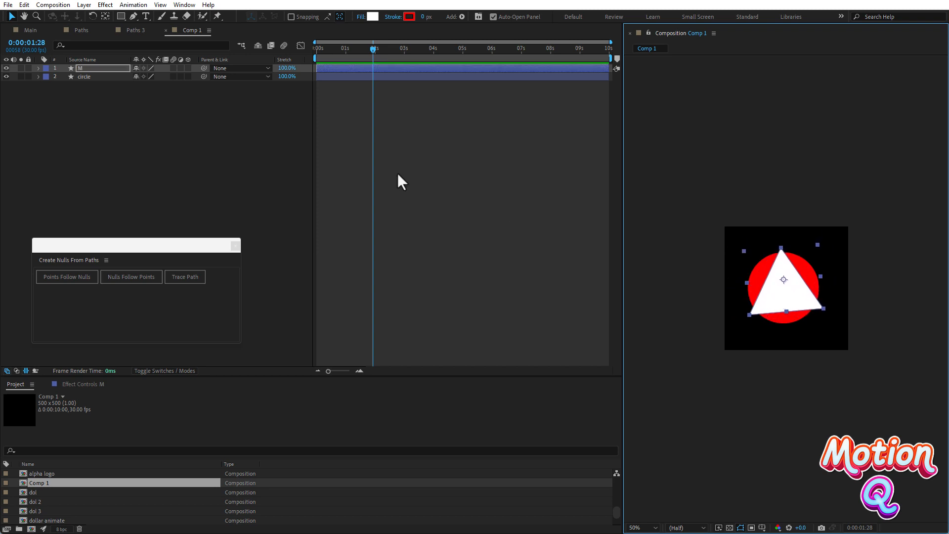
Add Comp 1 to Paths 3 as the top layer and parent it to the Trace khat null, snapping it to the null's position.
click(135, 30)
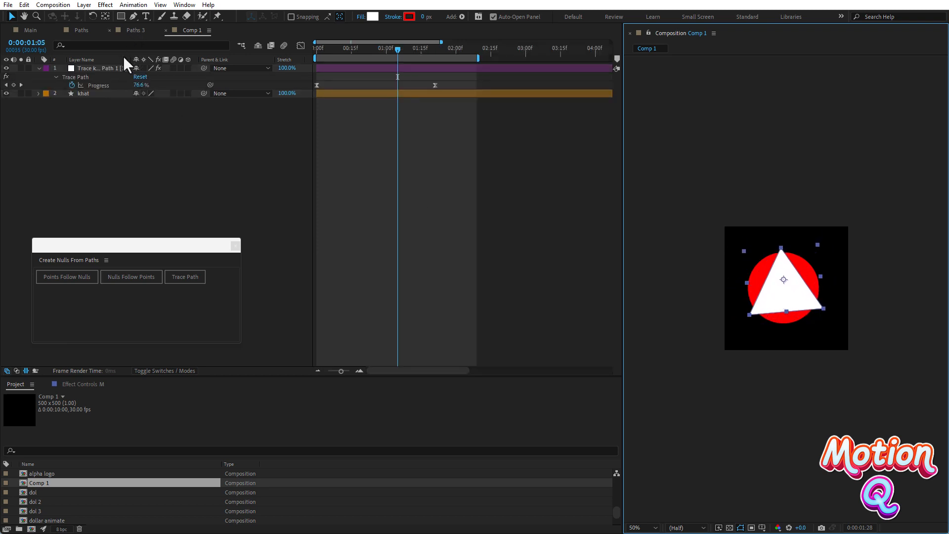
drag(35, 483, 91, 73)
drag(752, 301, 682, 235)
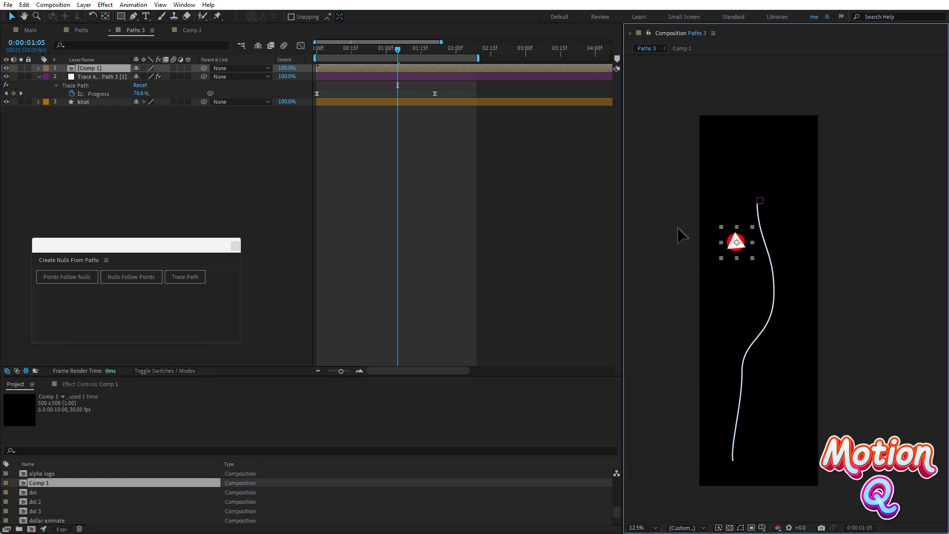
drag(203, 68, 97, 75)
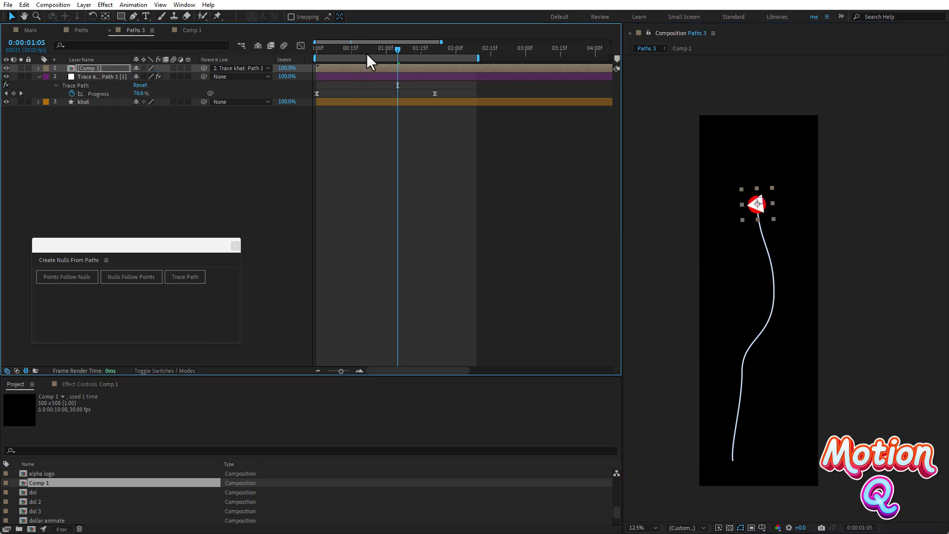
mouse_move(366, 55)
mouse_down()
mouse_move(358, 51)
mouse_move(397, 48)
mouse_move(360, 48)
mouse_up()
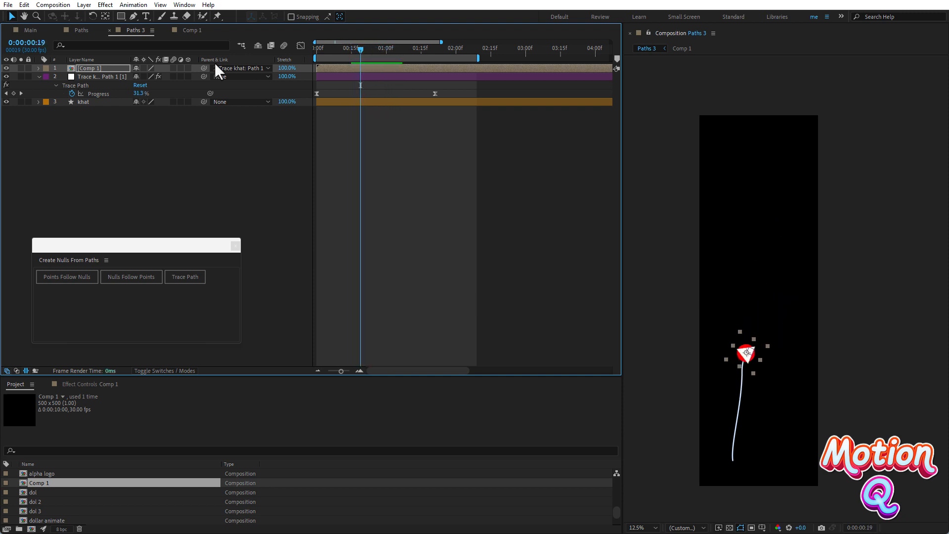
Examine the icons travelling on their growing lines in the Paths composition at several times.
click(81, 31)
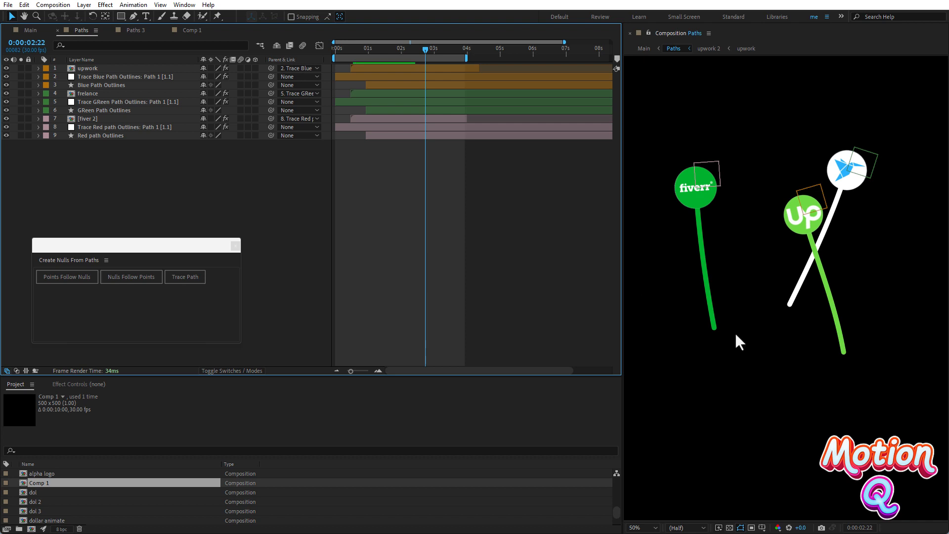
scroll(761, 340, down, 2)
drag(798, 372, 769, 277)
scroll(769, 277, down, 1)
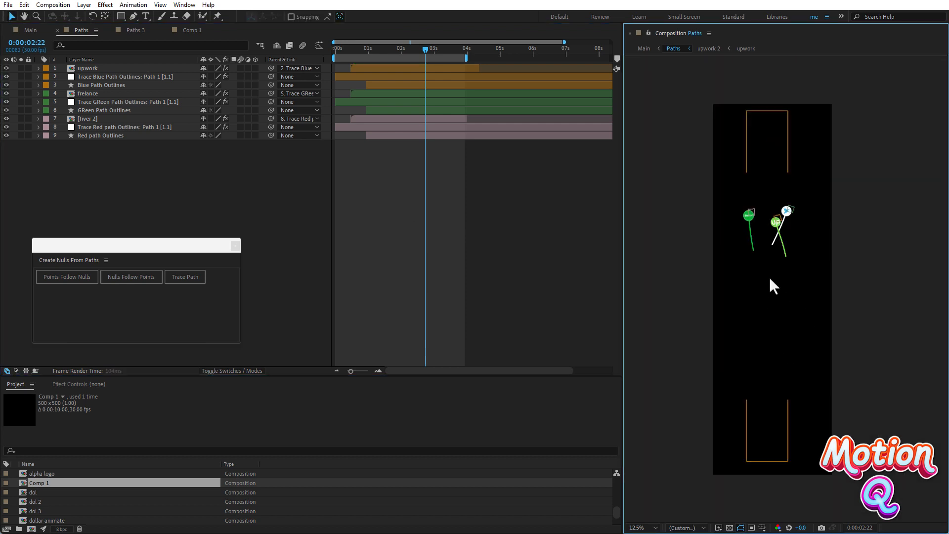
drag(776, 331, 748, 278)
scroll(743, 306, up, 1)
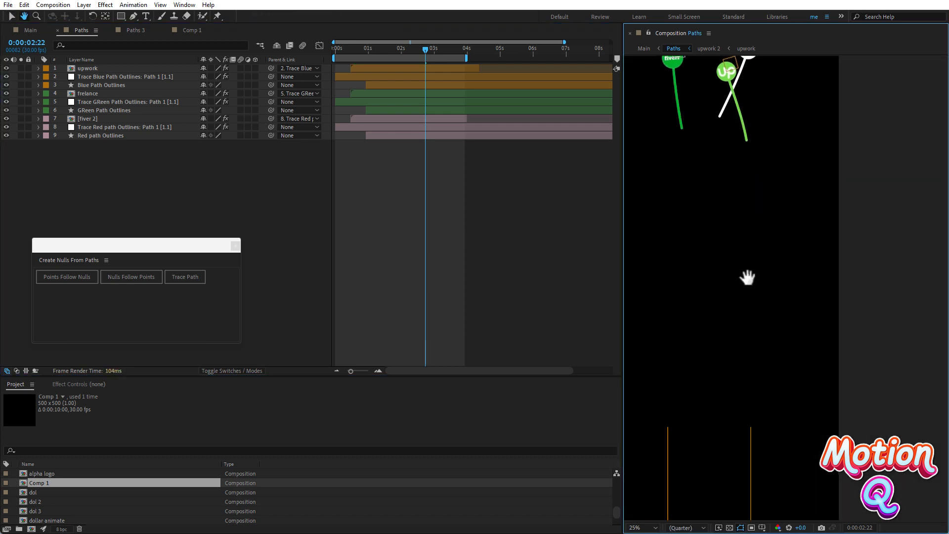
click(375, 48)
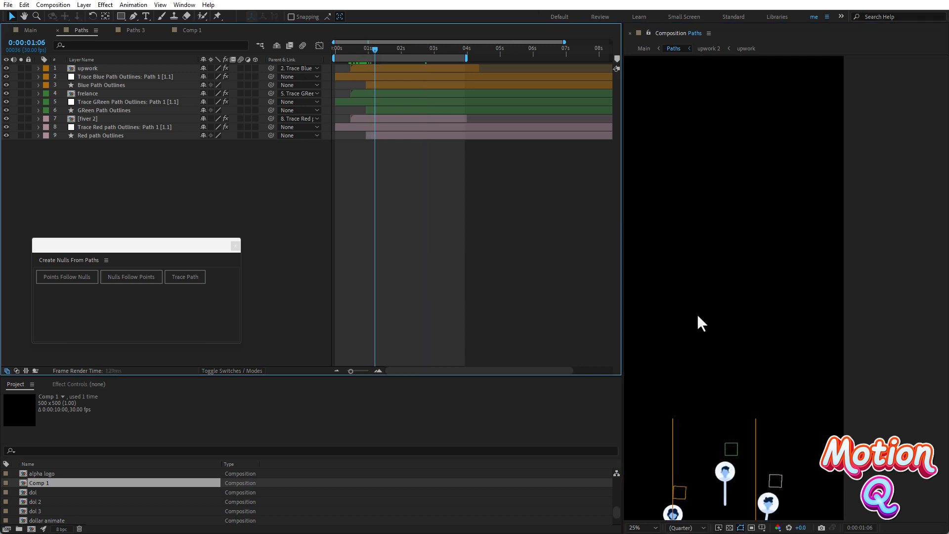
drag(726, 350, 754, 225)
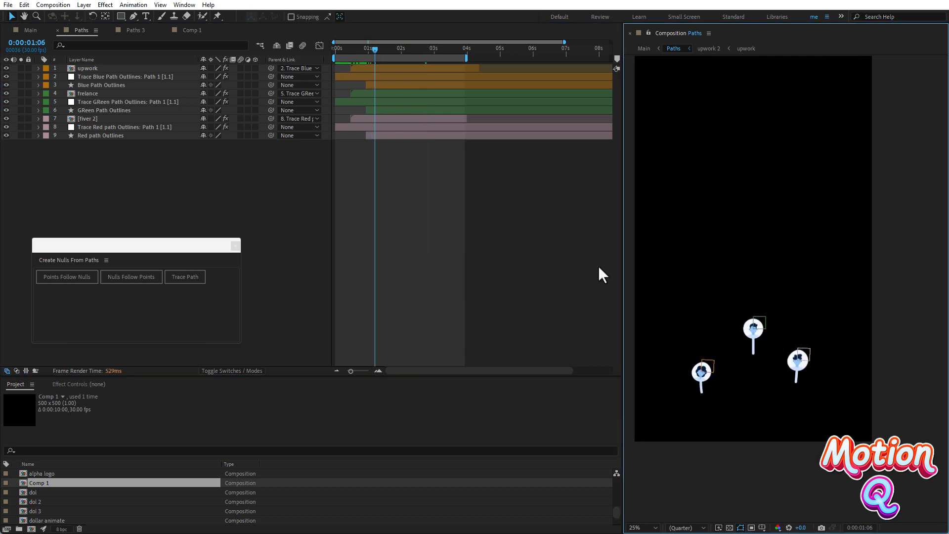
drag(375, 50, 383, 50)
scroll(775, 299, up, 2)
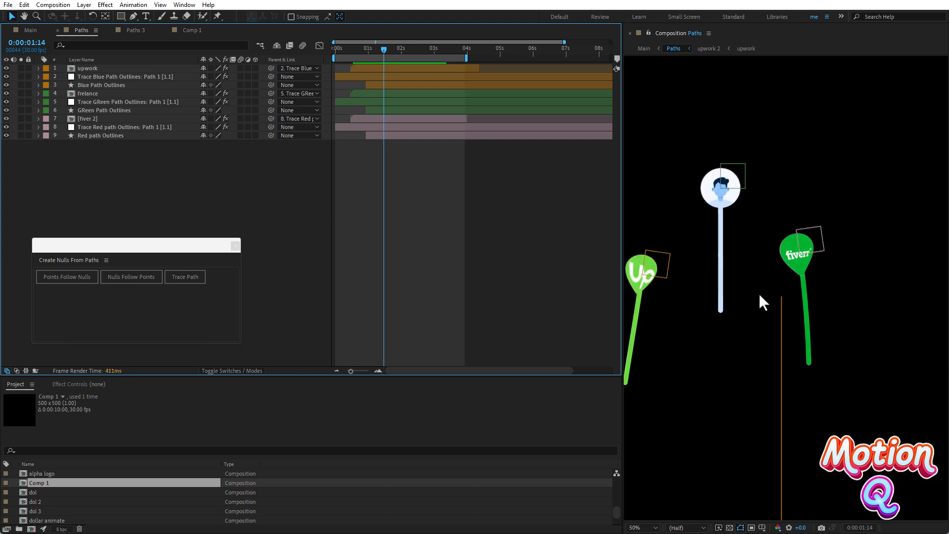
drag(737, 303, 773, 302)
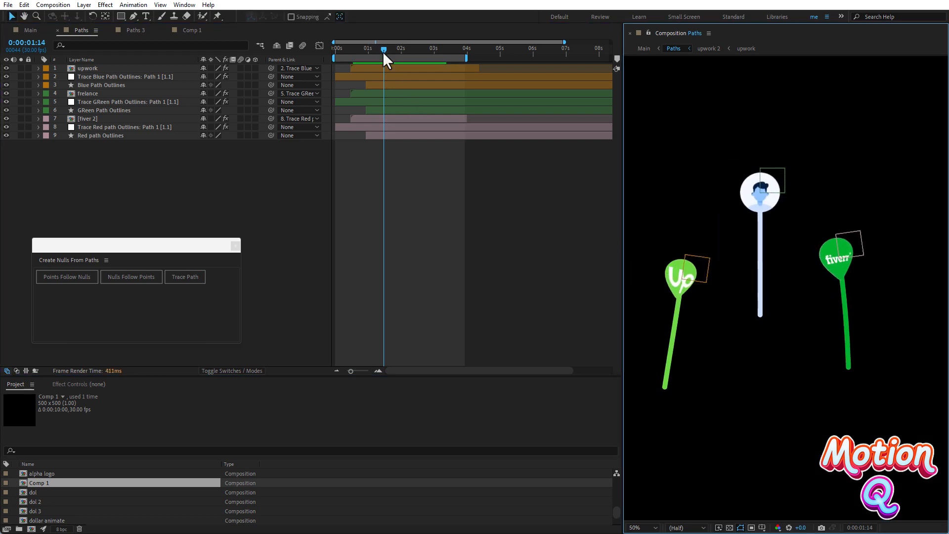
drag(383, 52, 376, 48)
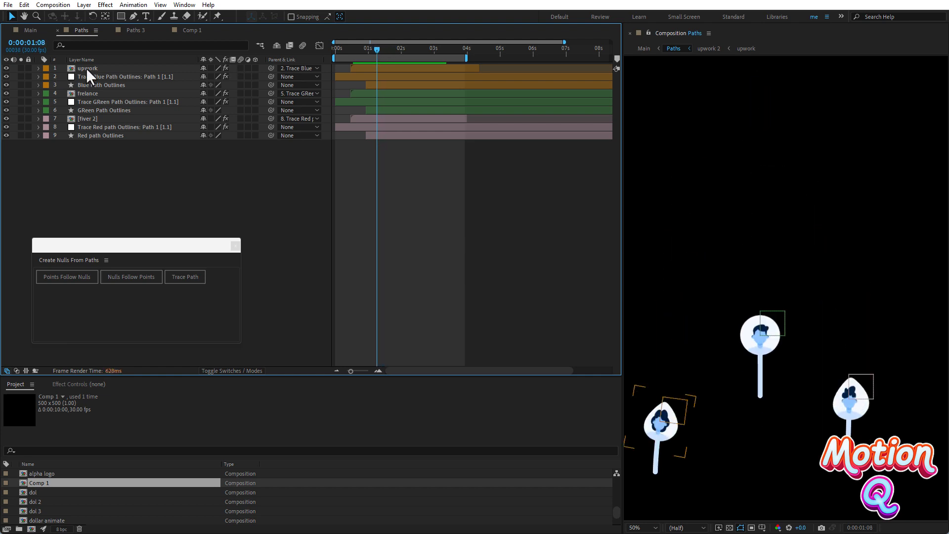
Inspect the upwork layer with its blue trace null and path, and scrub through its precomp to see how the icon morphs.
click(86, 68)
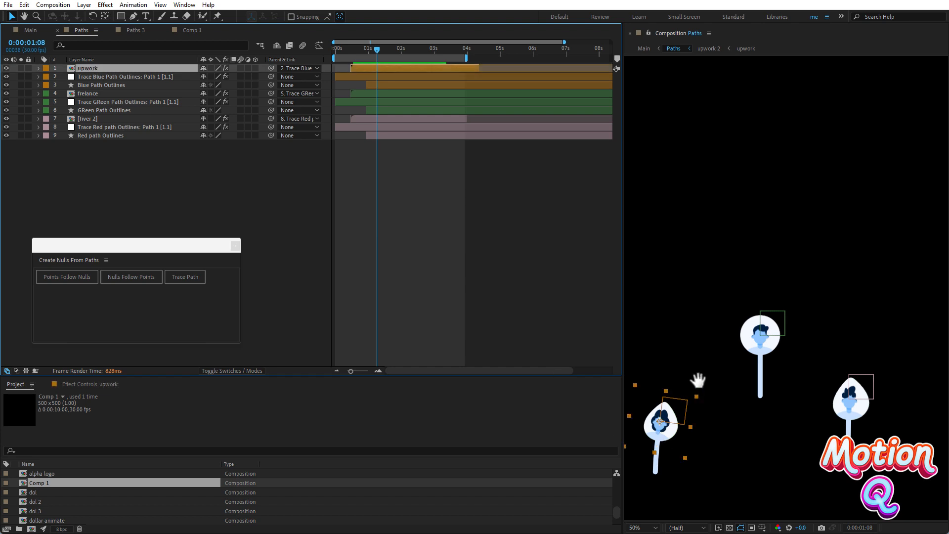
drag(698, 380, 750, 272)
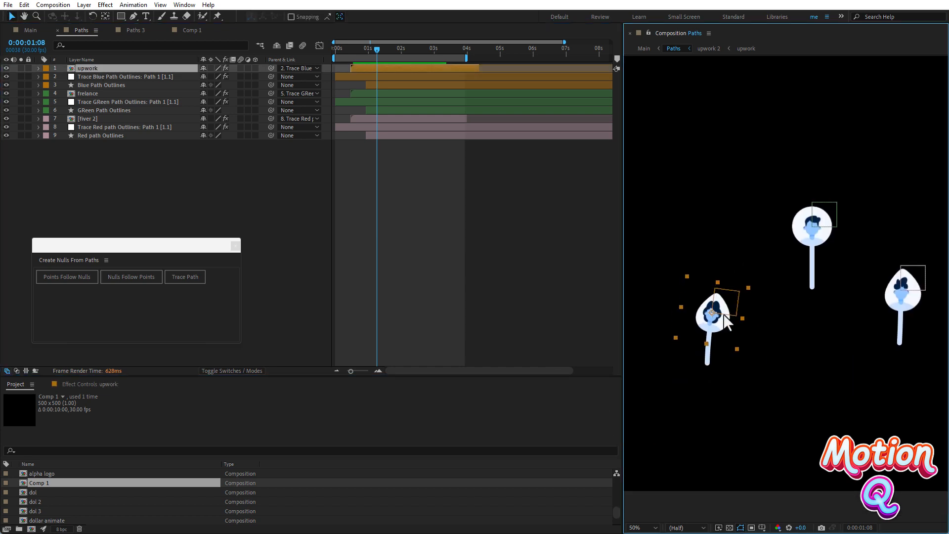
click(104, 77)
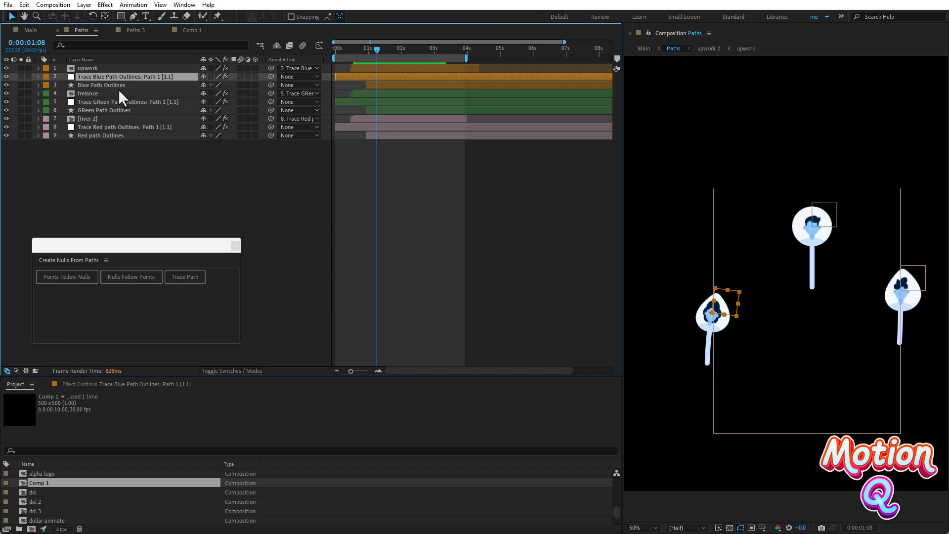
click(112, 84)
click(98, 70)
double_click(96, 68)
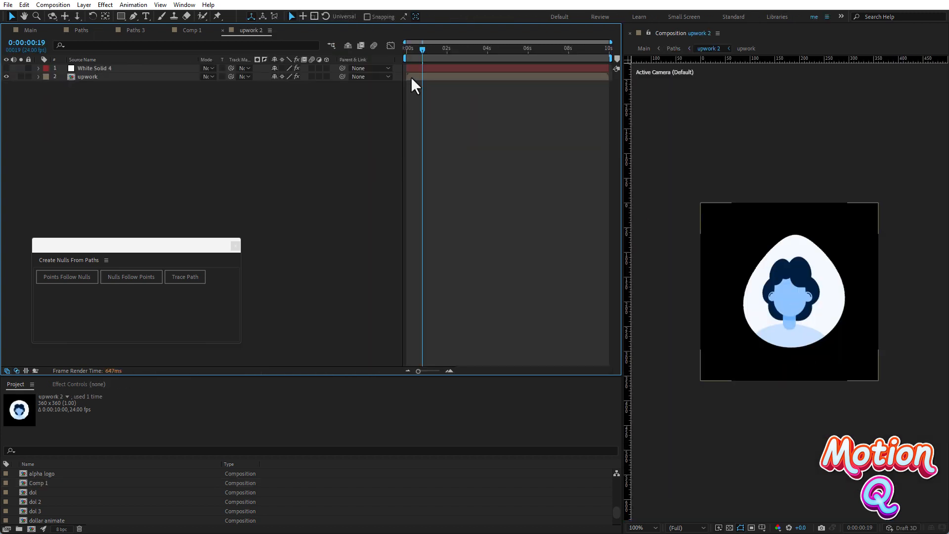
drag(418, 51, 425, 47)
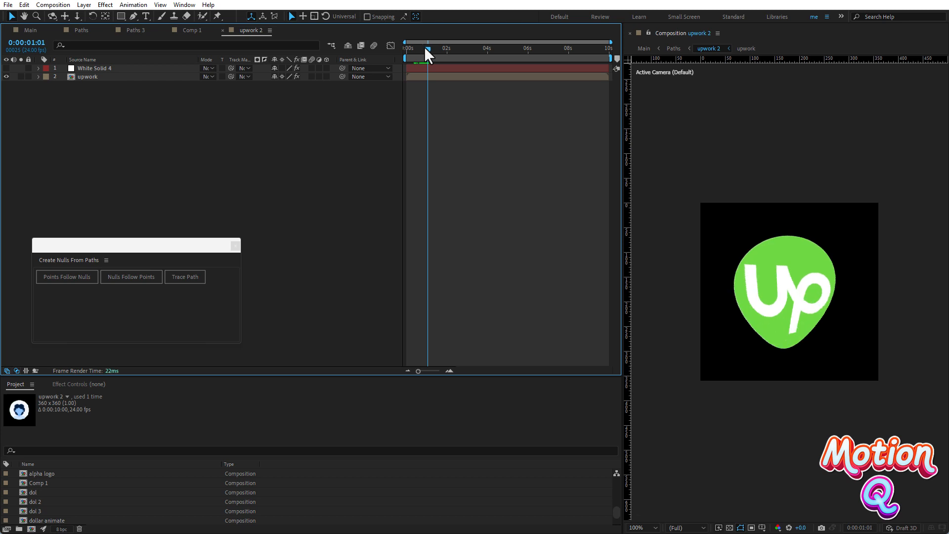
click(82, 31)
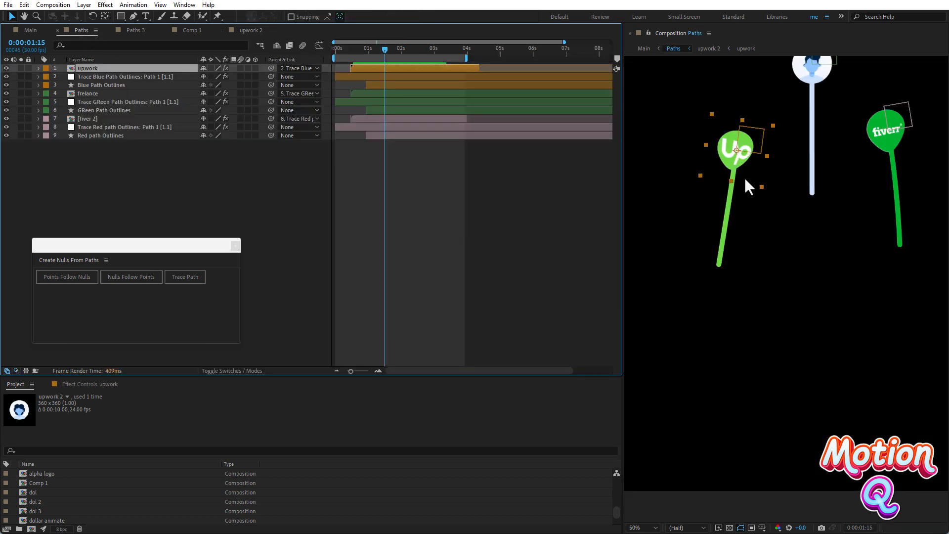
Reveal the Trim Paths keyframes of Blue Path Outlines and the Trace Path Progress keyframes of its null for comparison.
scroll(752, 189, down, 2)
drag(776, 287, 756, 378)
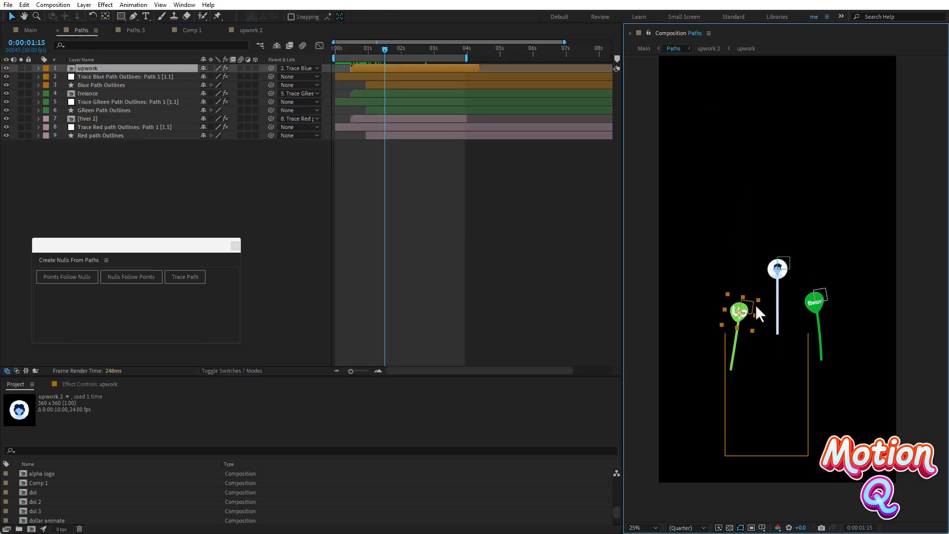
click(91, 85)
click(38, 85)
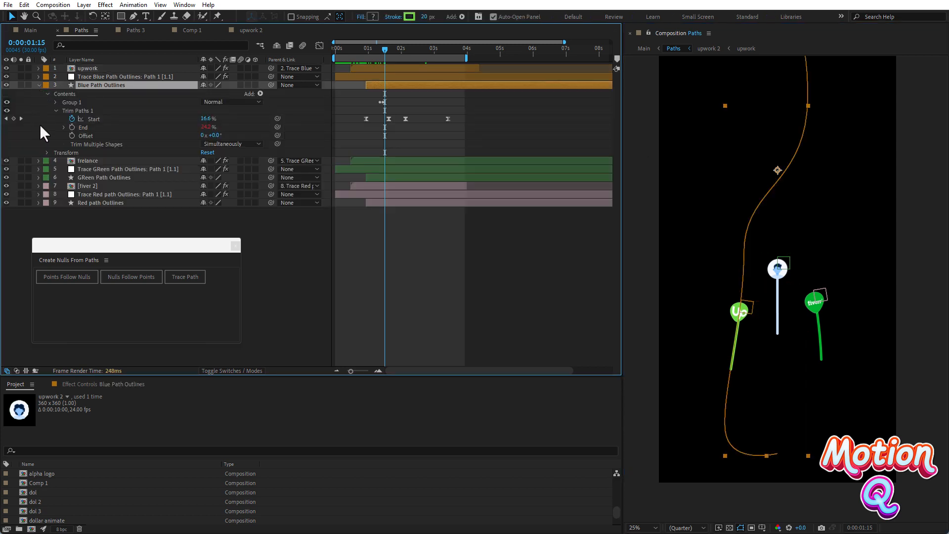
click(38, 77)
click(46, 85)
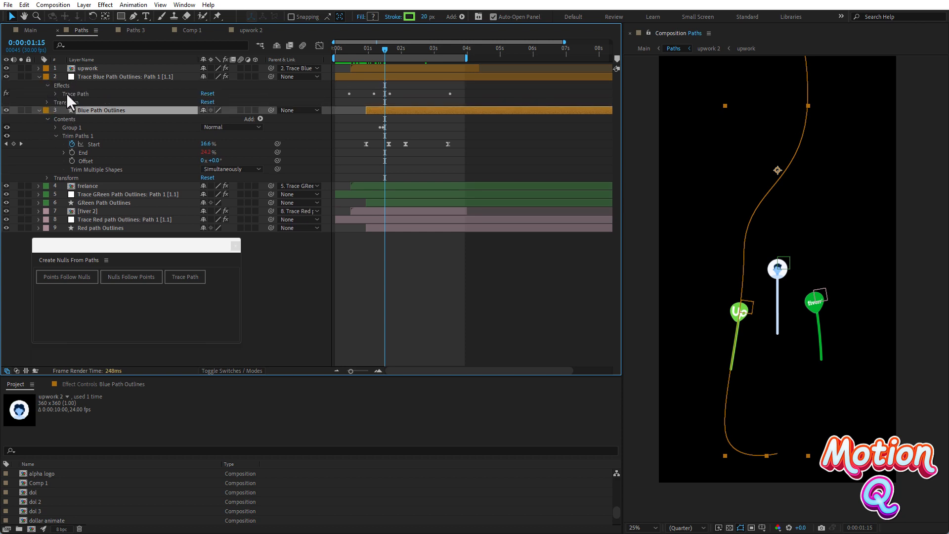
click(55, 94)
click(92, 102)
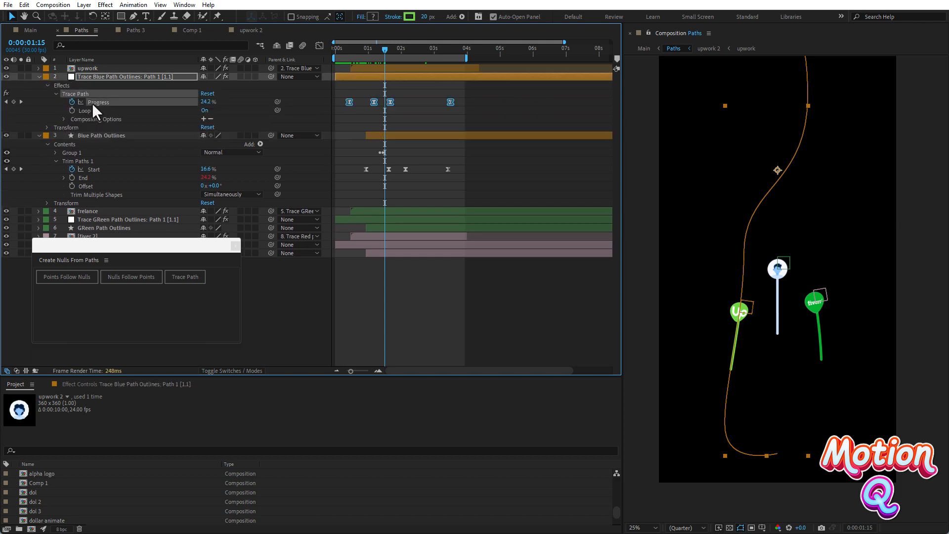
Select the Trim Paths Start keyframes of Blue Path Outlines and examine the line trimmed behind its icon at 0:00:01:24.
click(97, 169)
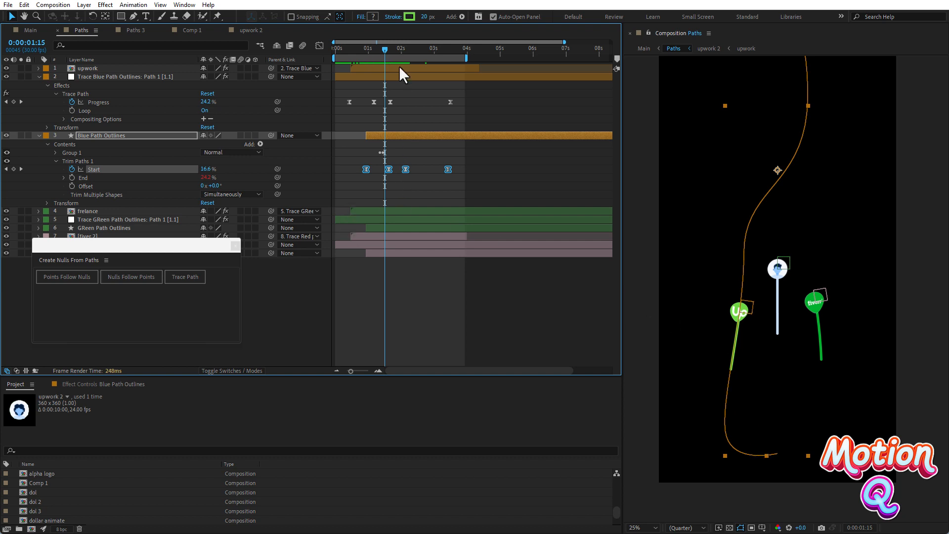
mouse_move(381, 51)
mouse_down()
mouse_move(372, 49)
mouse_move(408, 50)
mouse_move(371, 51)
mouse_move(396, 55)
mouse_up()
click(579, 409)
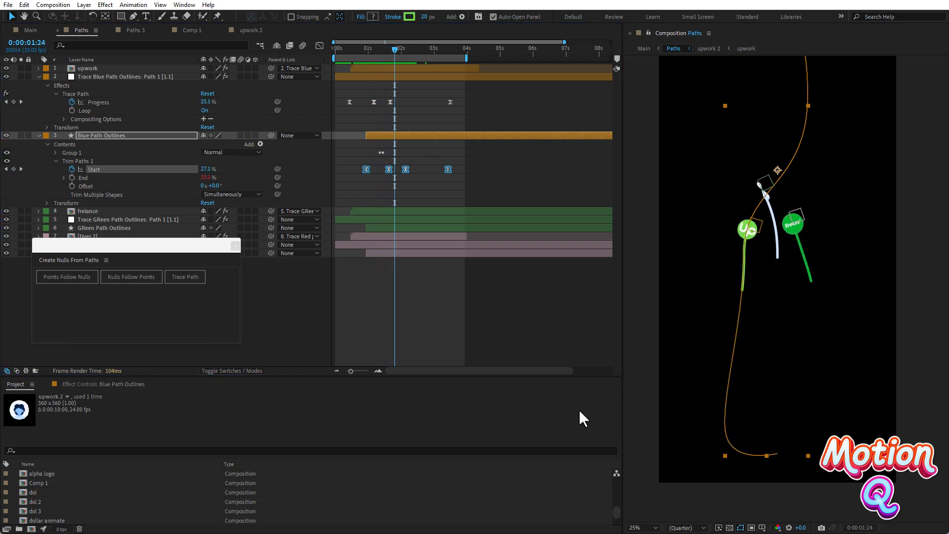
click(689, 328)
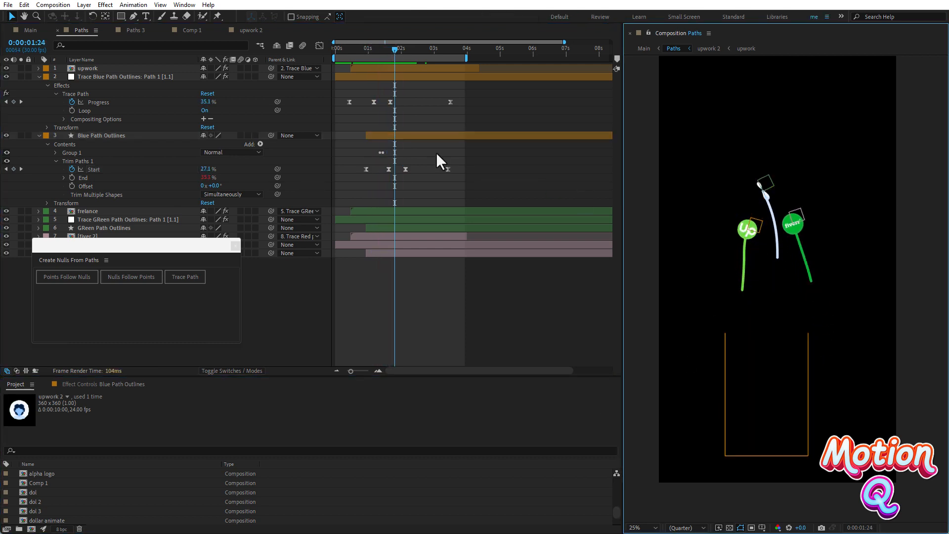
At 0:00:03:13, remove all Trim Paths Start keyframes from Blue Path Outlines and set Start to 0%.
drag(394, 50, 448, 64)
click(96, 168)
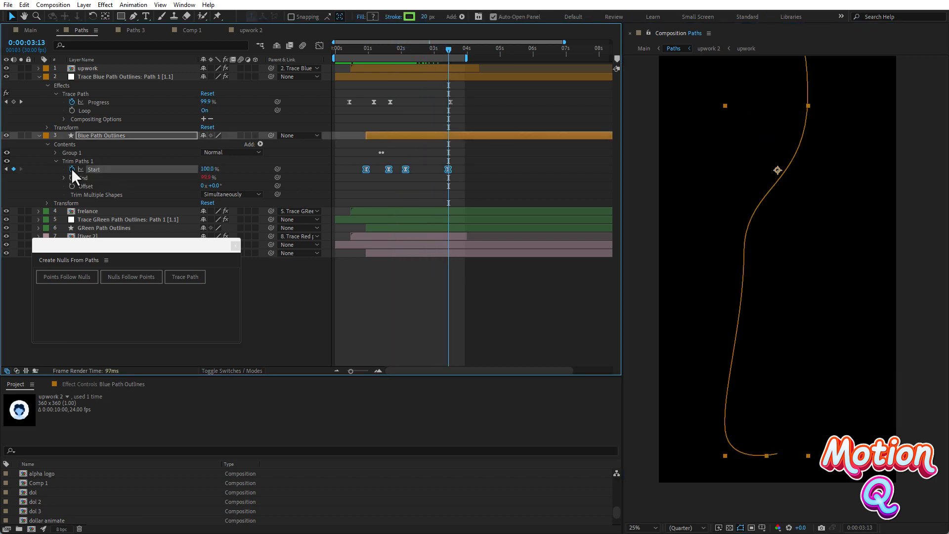
click(71, 169)
click(205, 171)
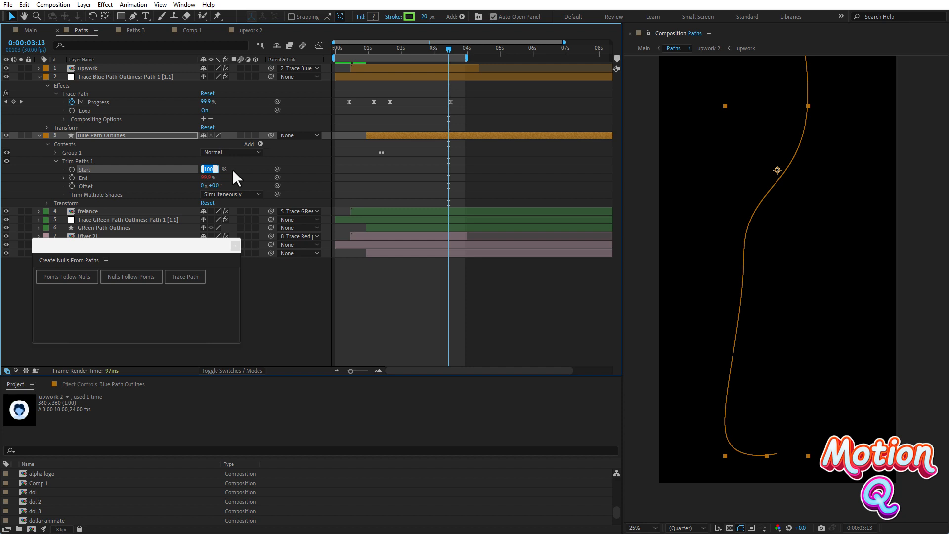
key(Return)
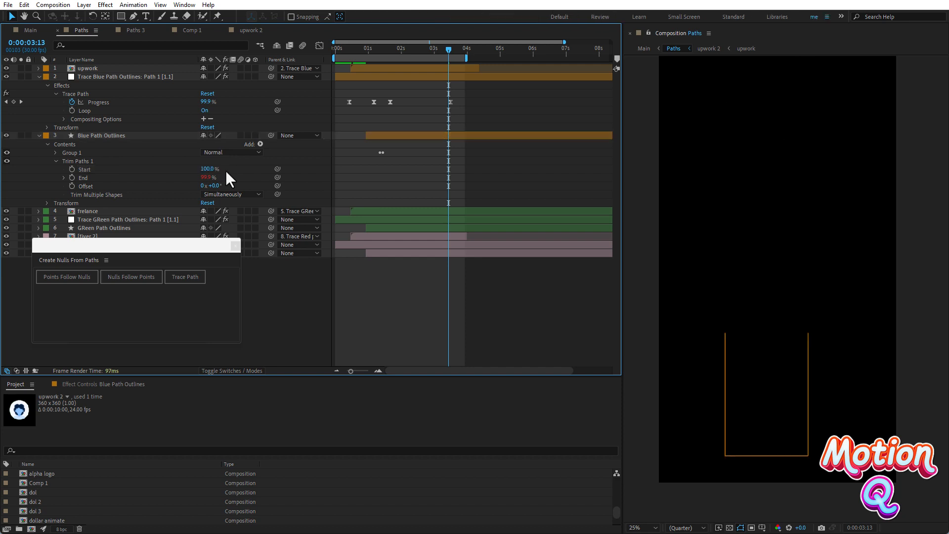
text(0)
key(Return)
scroll(791, 287, down, 1)
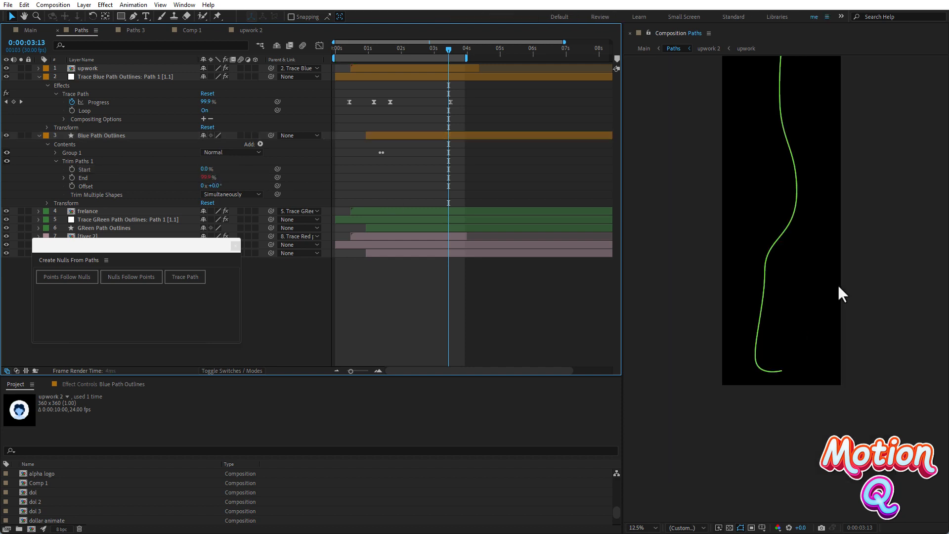